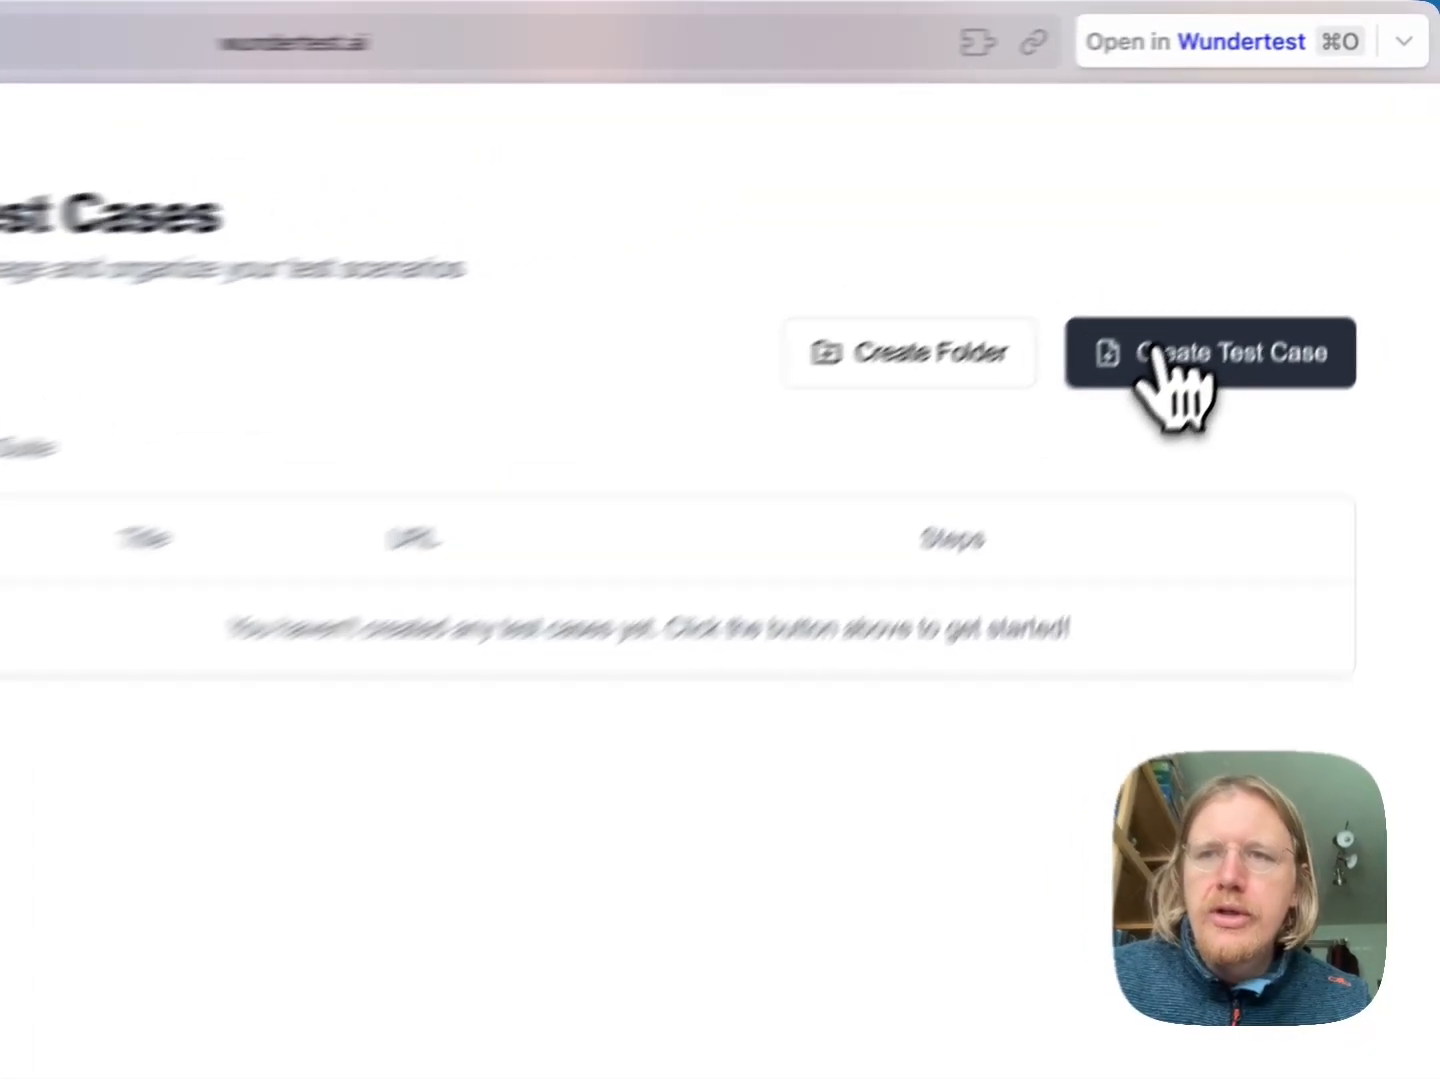
pyautogui.click(1156, 353)
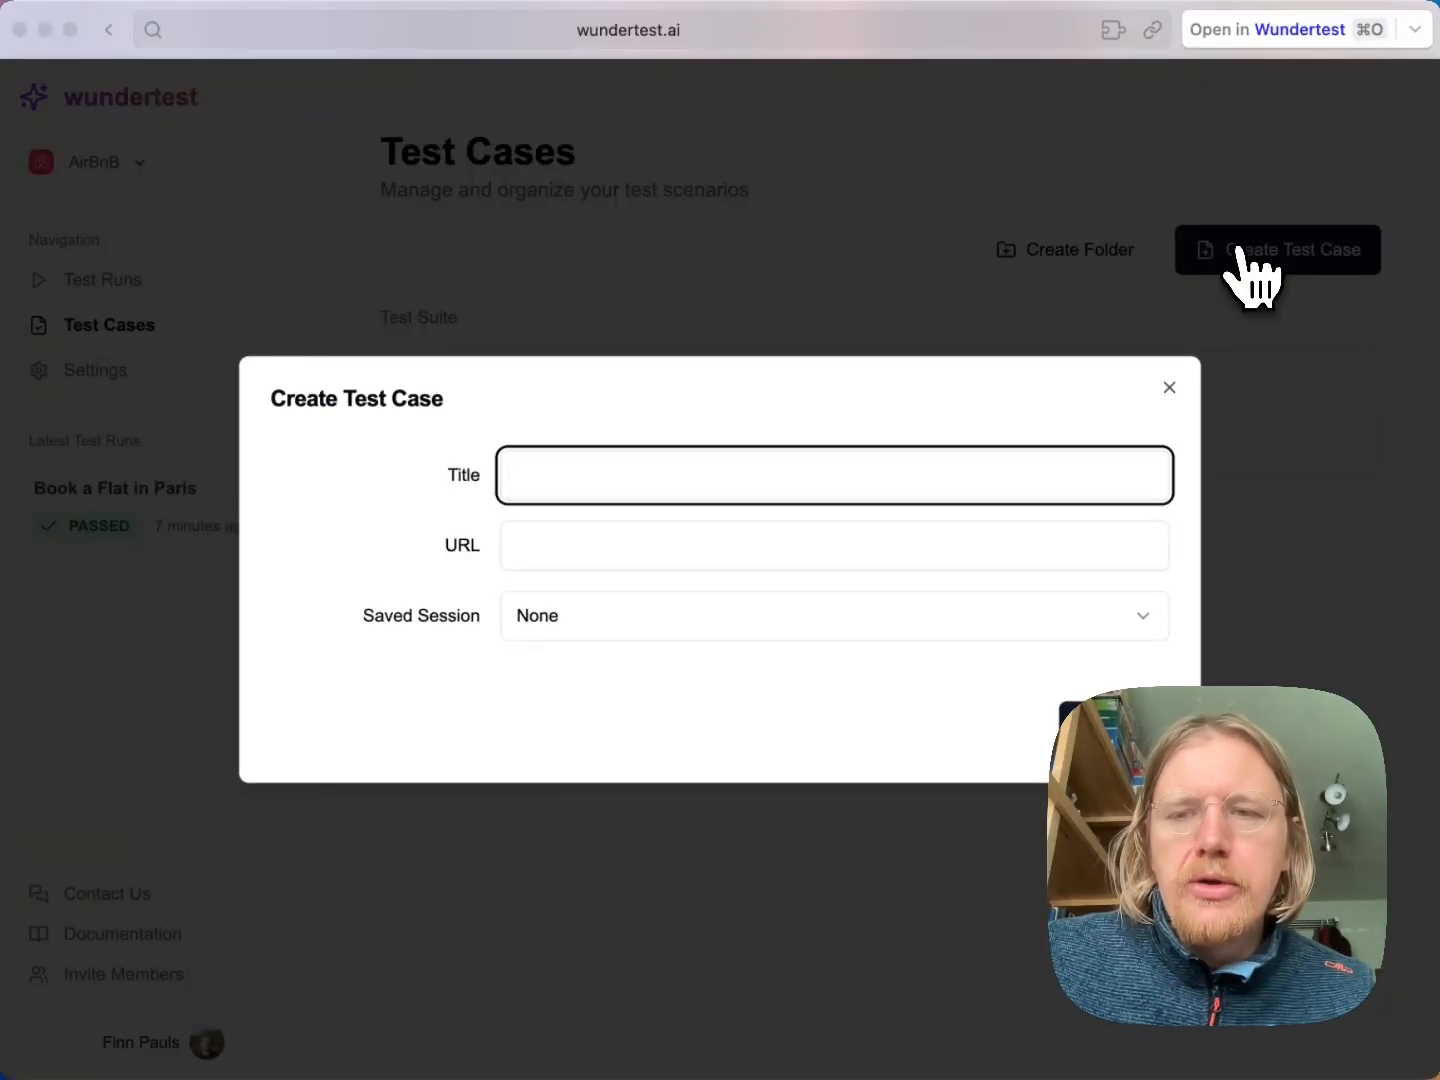
pyautogui.write('Bo')
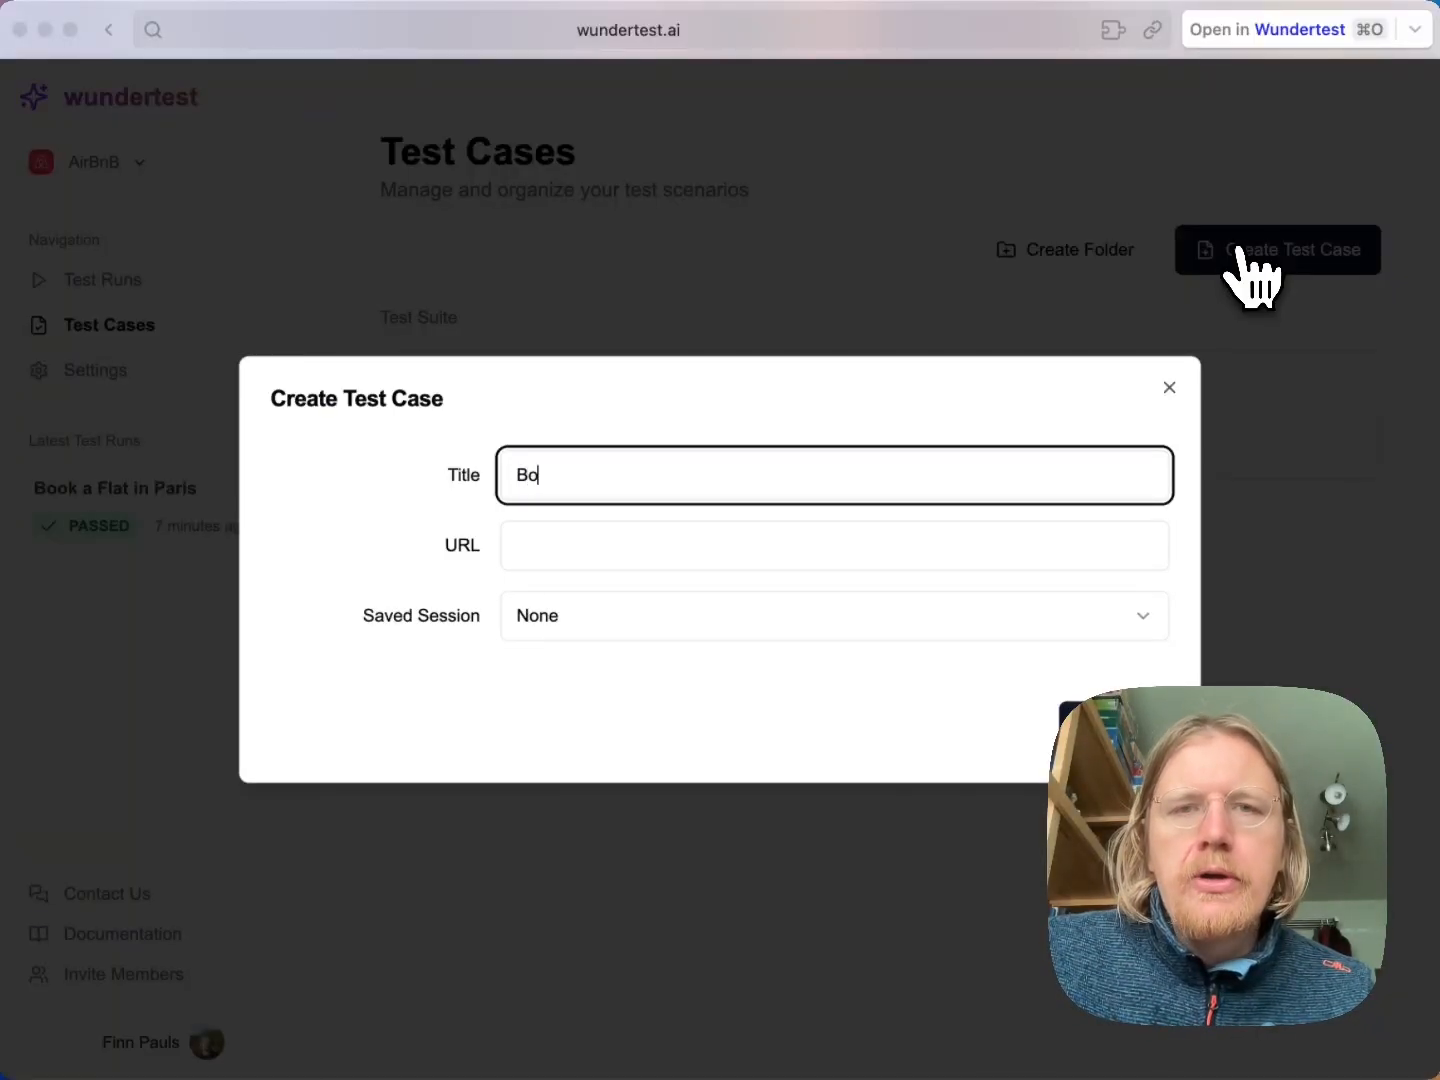
pyautogui.write('ok a flat in Paris')
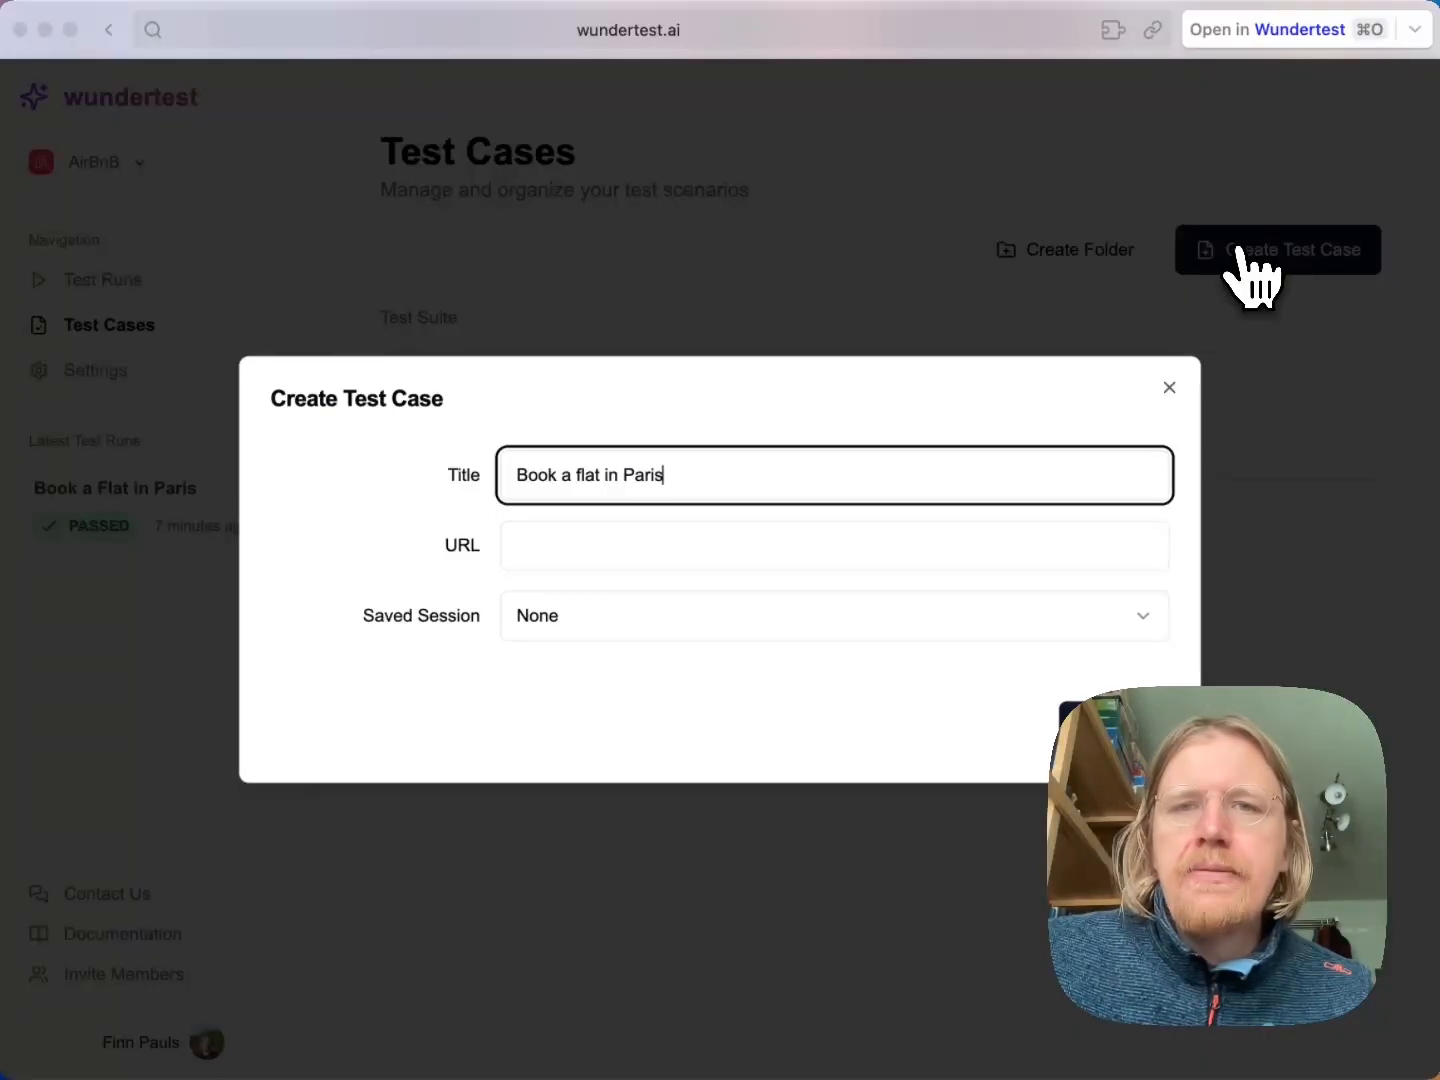
pyautogui.press('Tab')
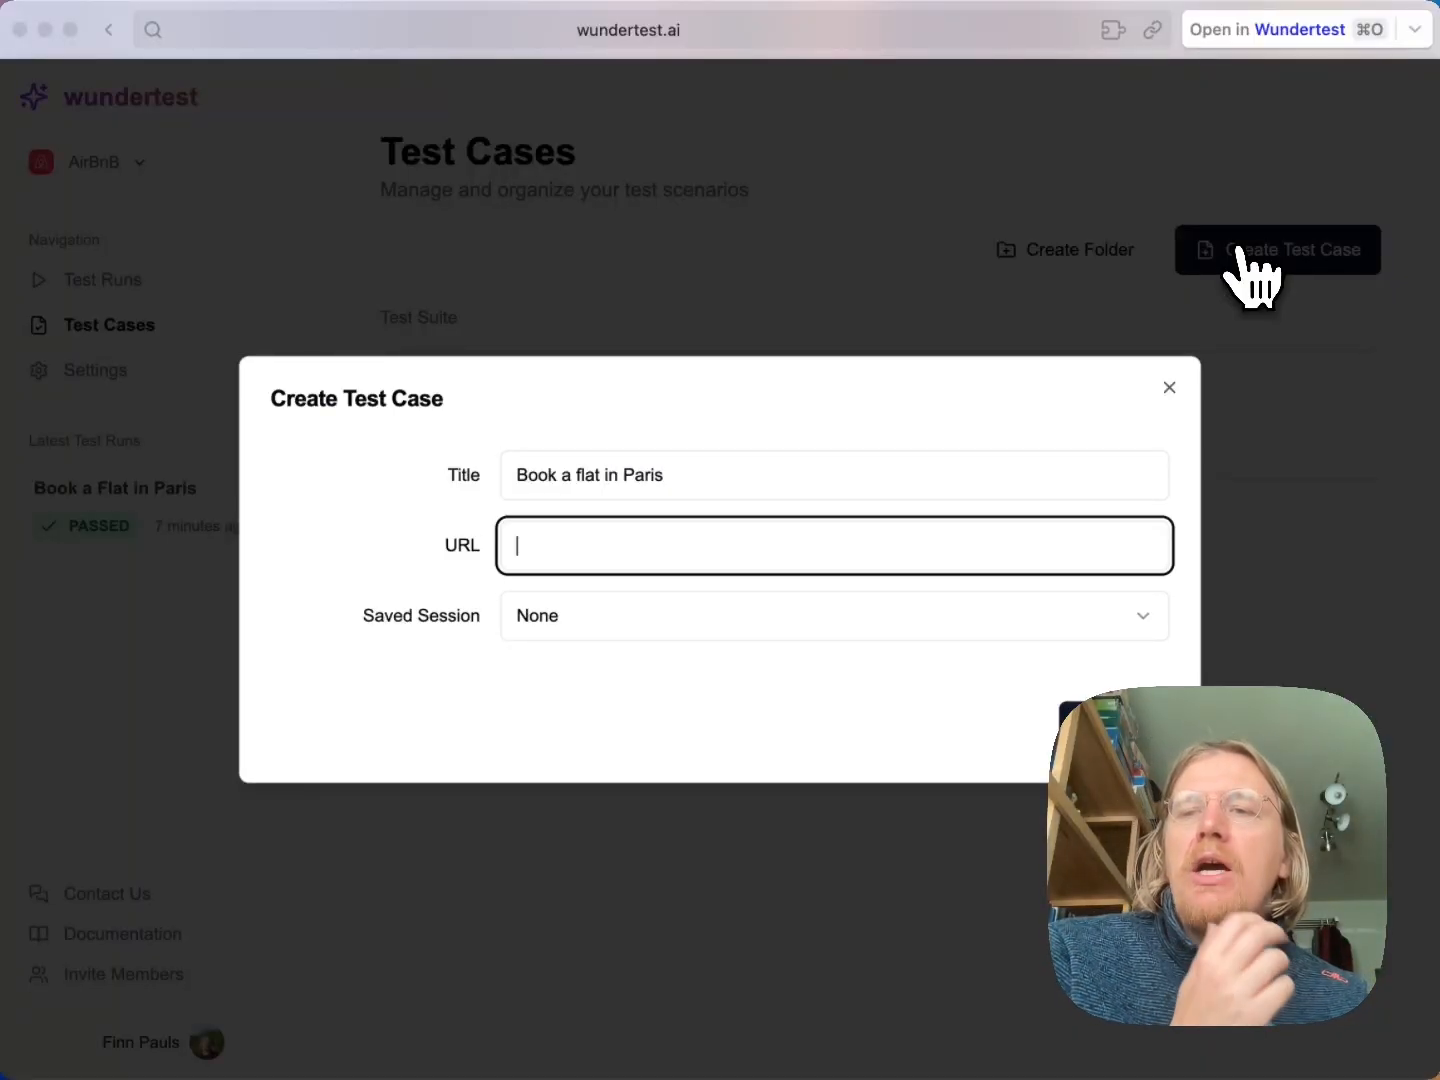
pyautogui.write('https')
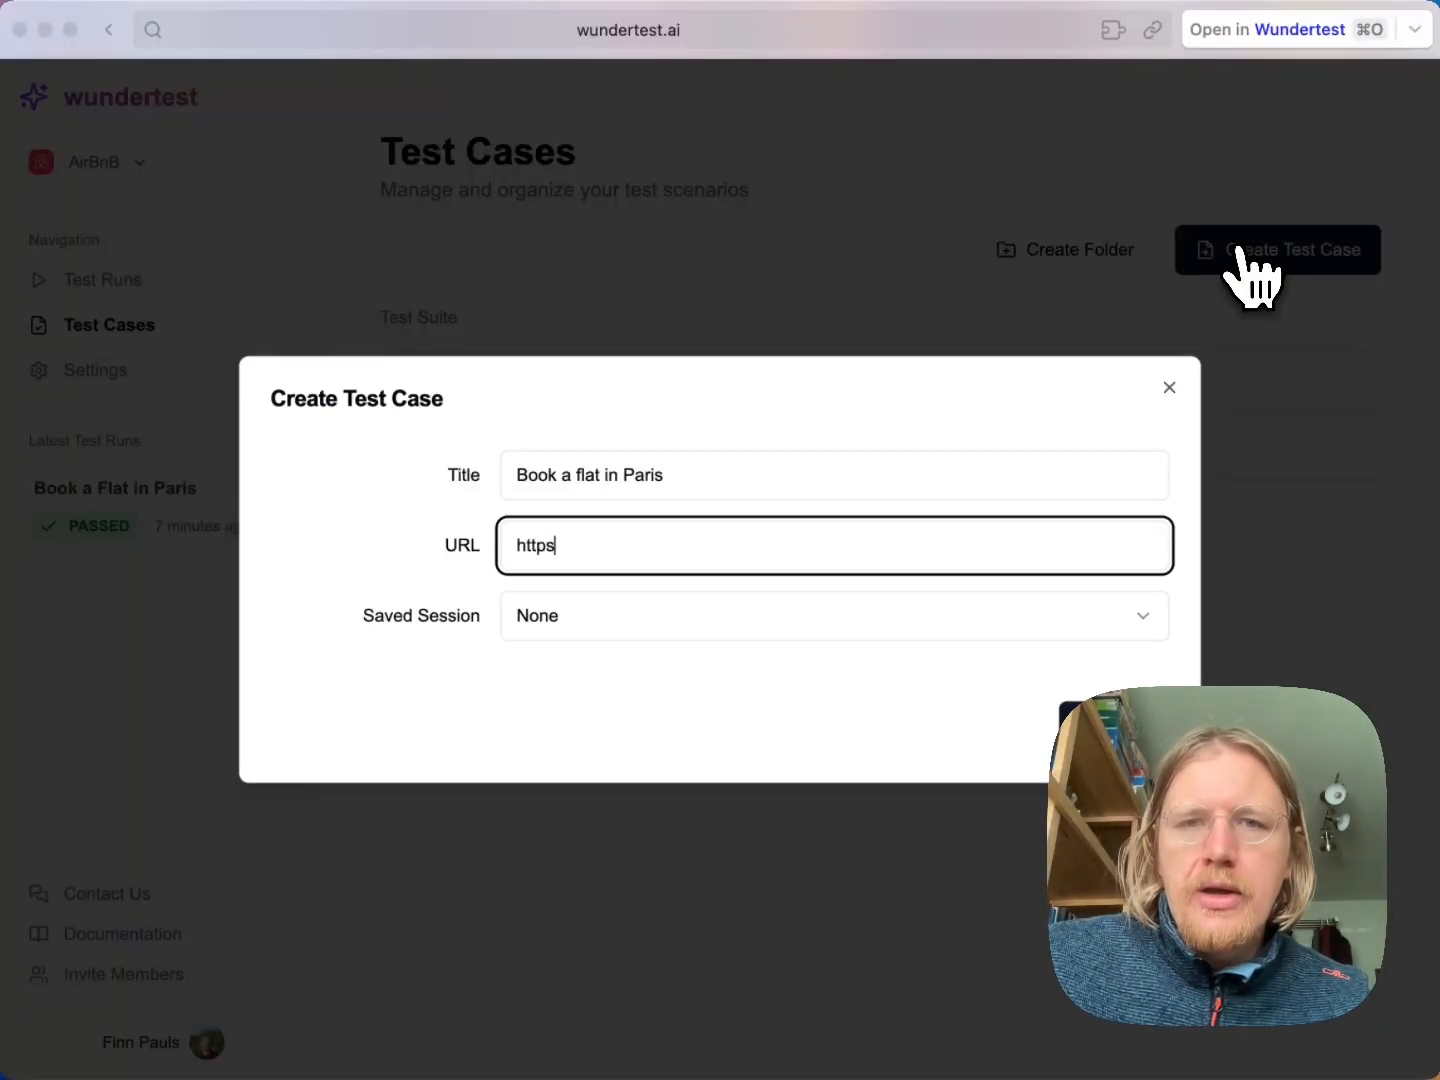
pyautogui.write('://air')
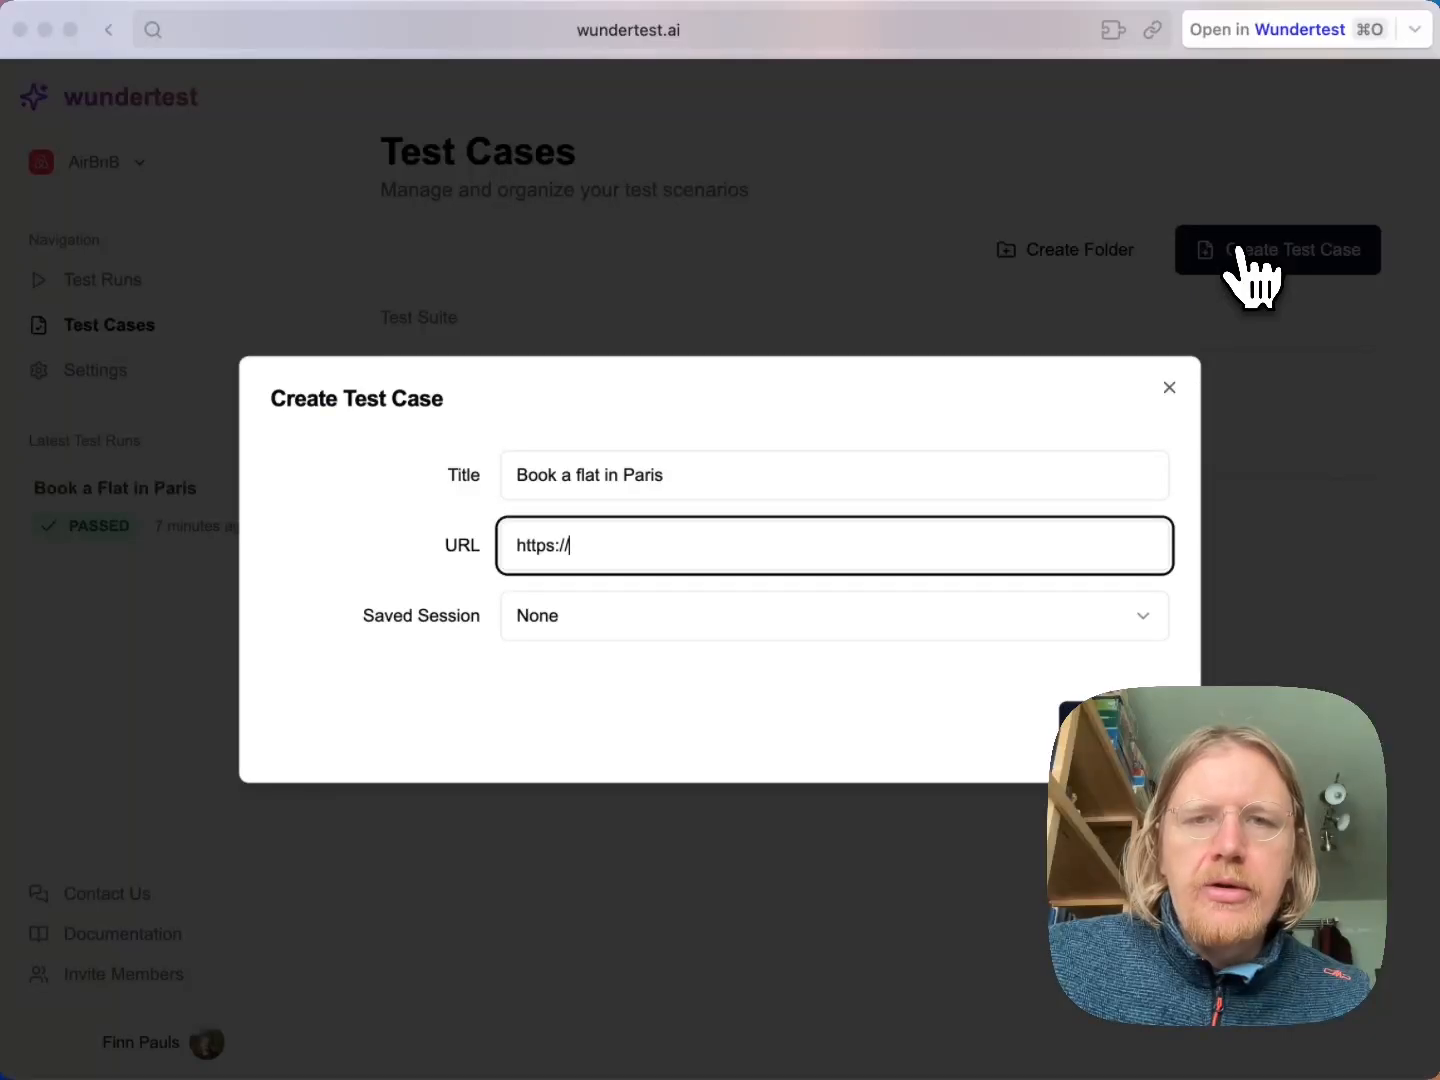
pyautogui.write('bnb.com')
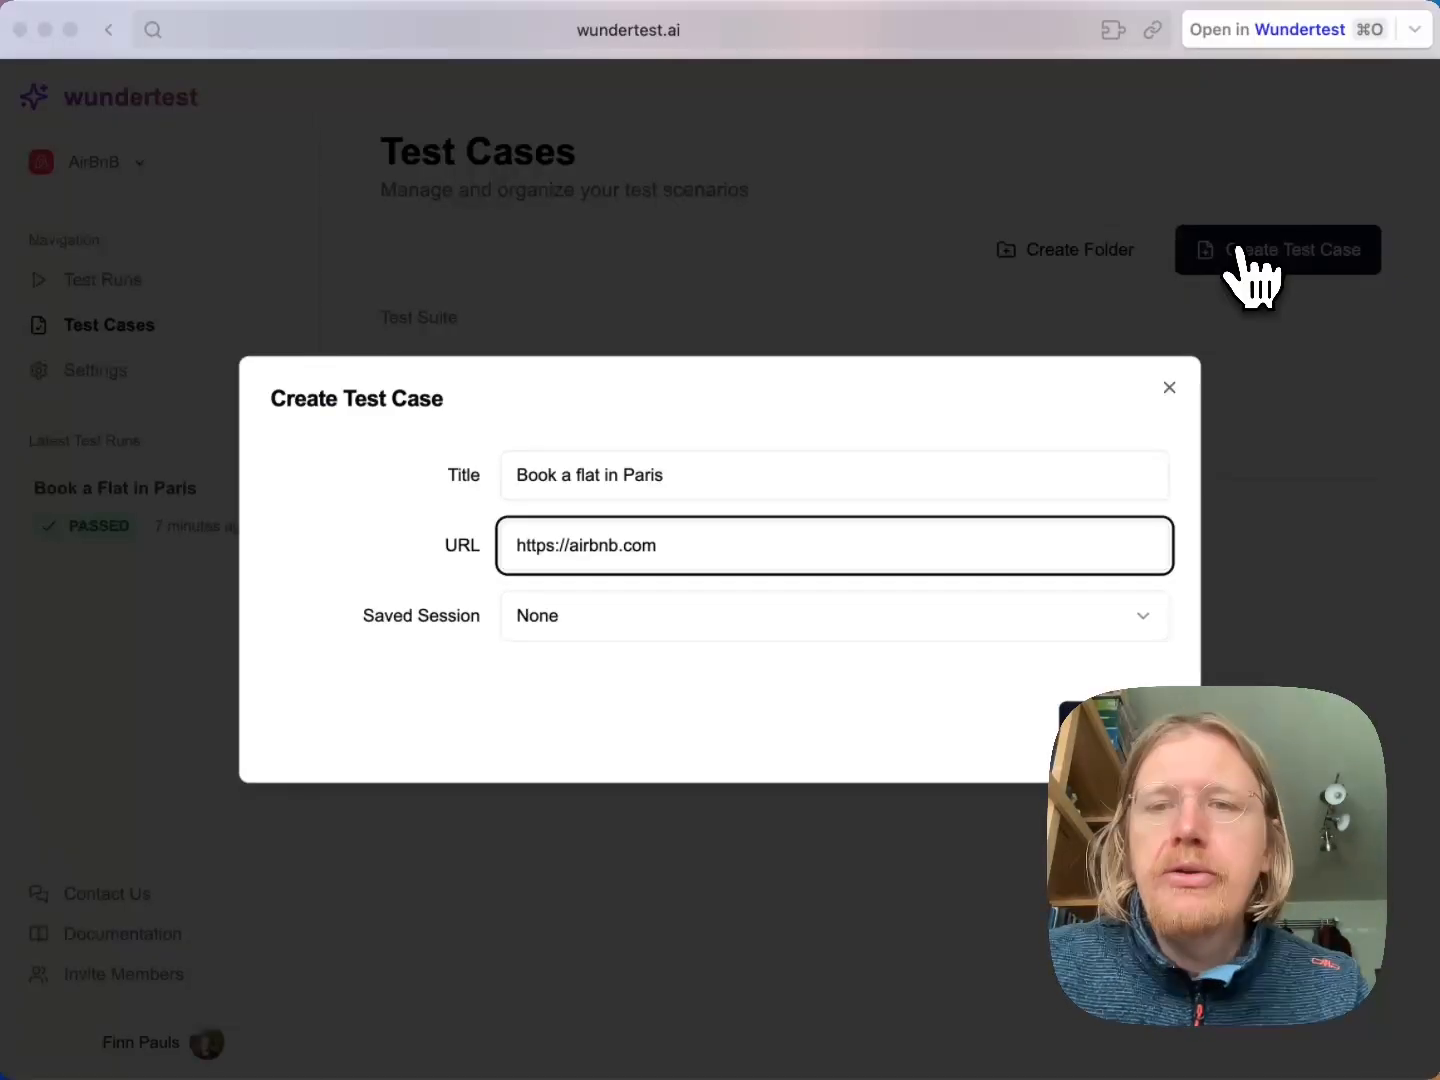
pyautogui.click(1112, 725)
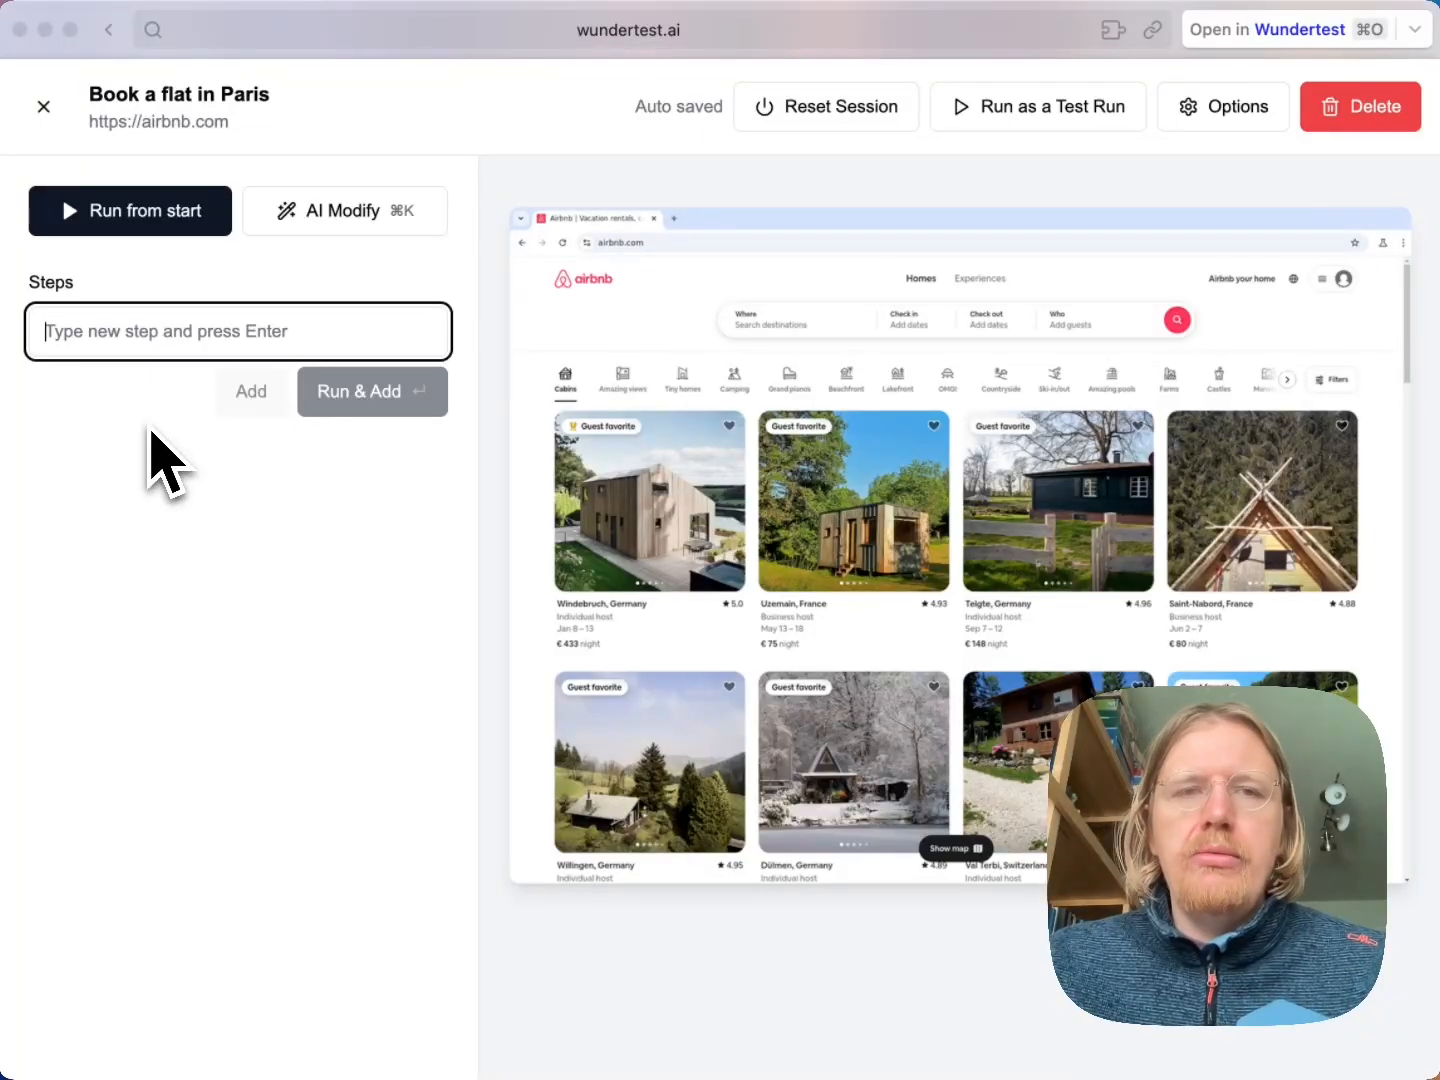
# Run and add "Click on Where" as the first step of the test case
pyautogui.write('C')
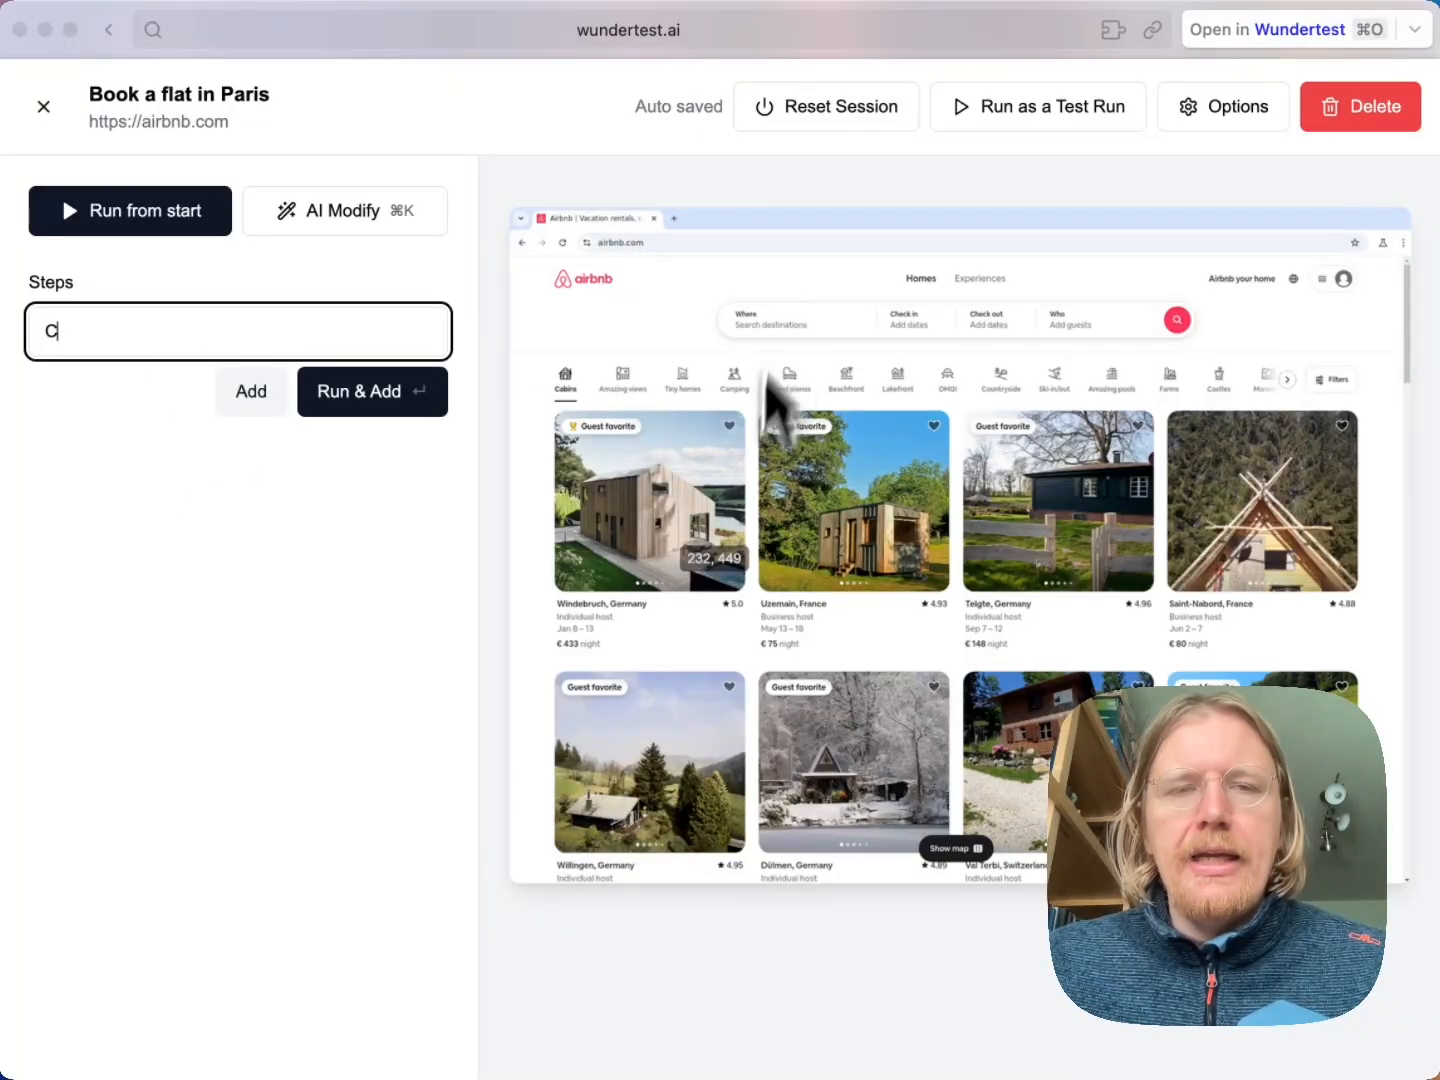
pyautogui.write('likc on W')
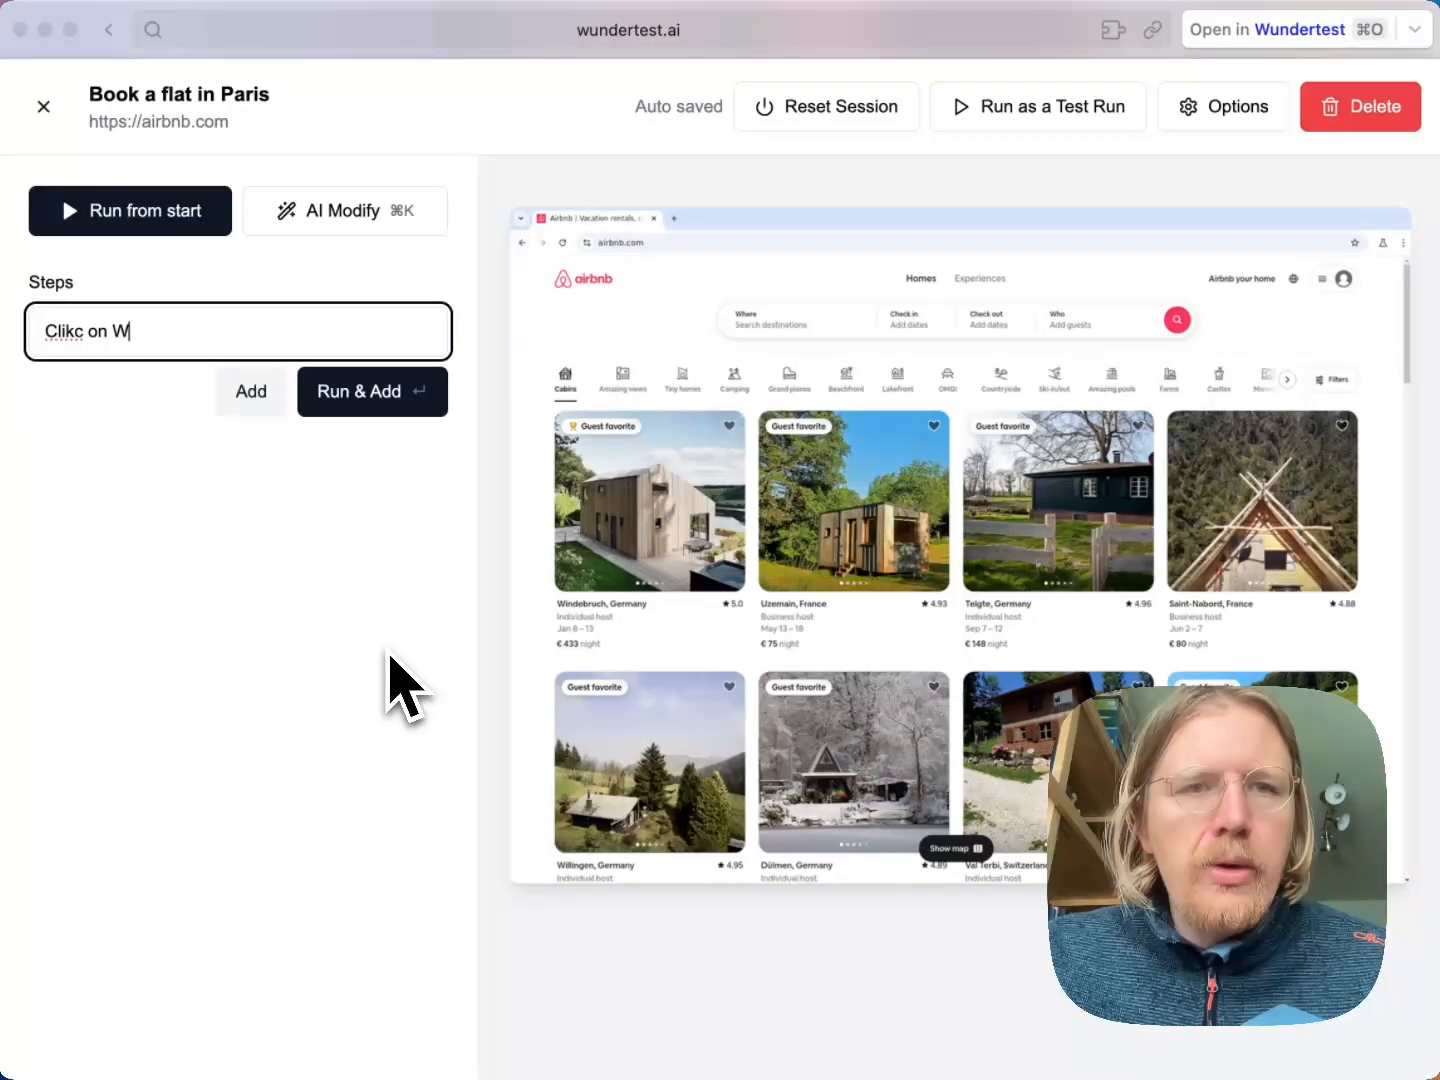
pyautogui.press('super+a')
pyautogui.write('Click ')
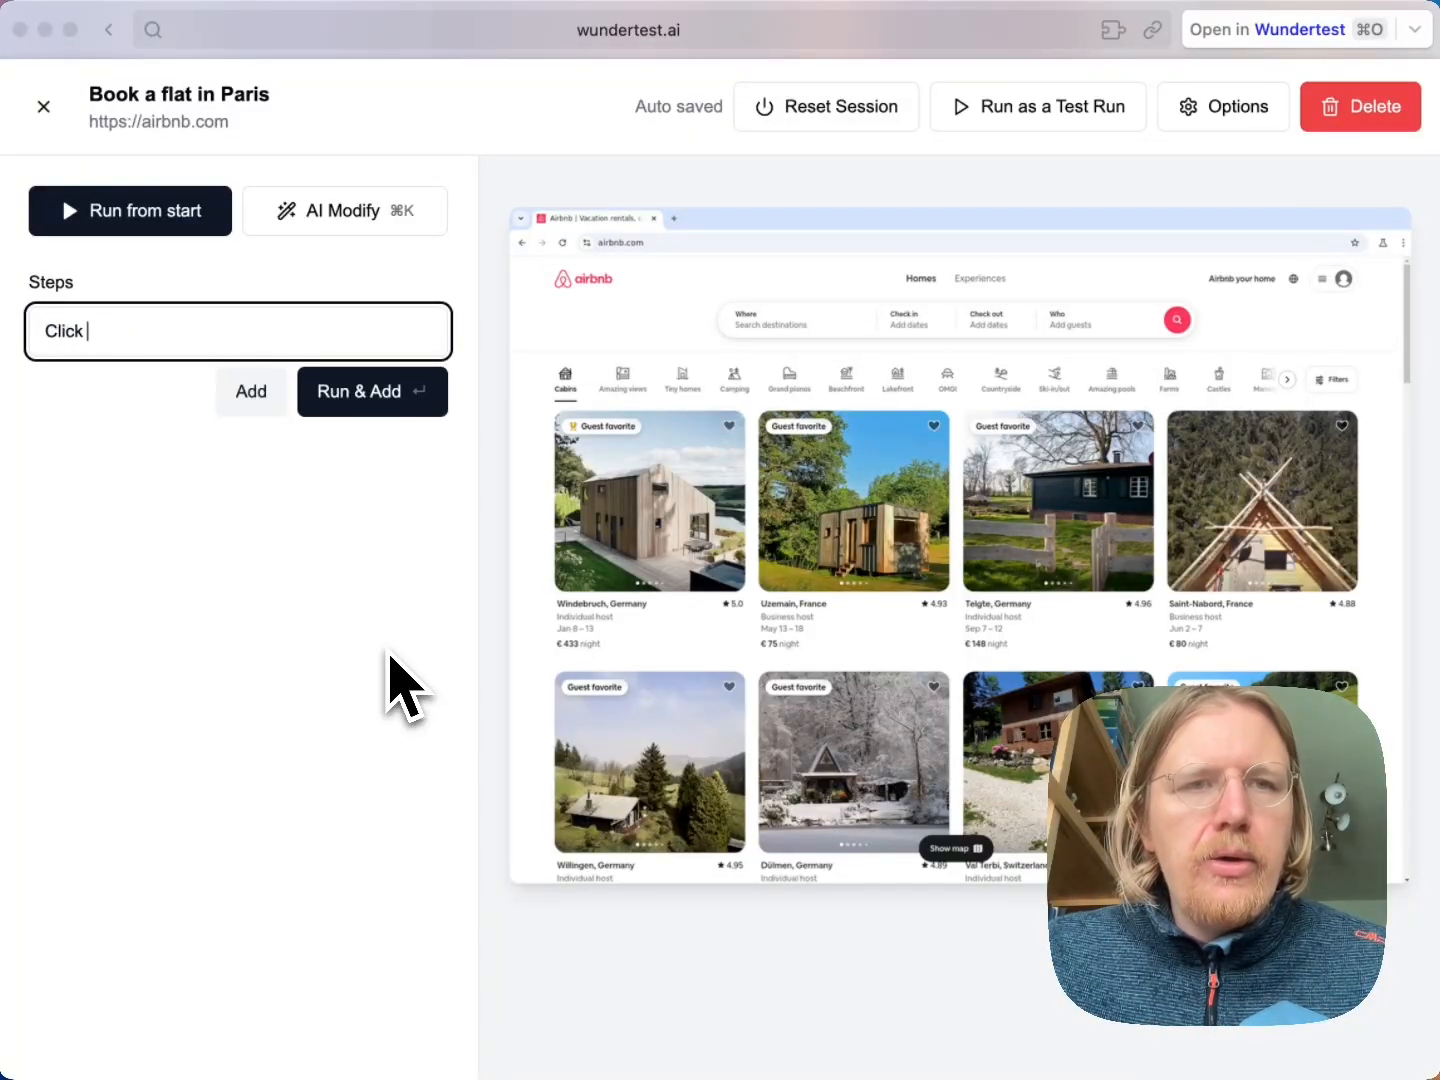
pyautogui.write('on Where')
pyautogui.press('Return')
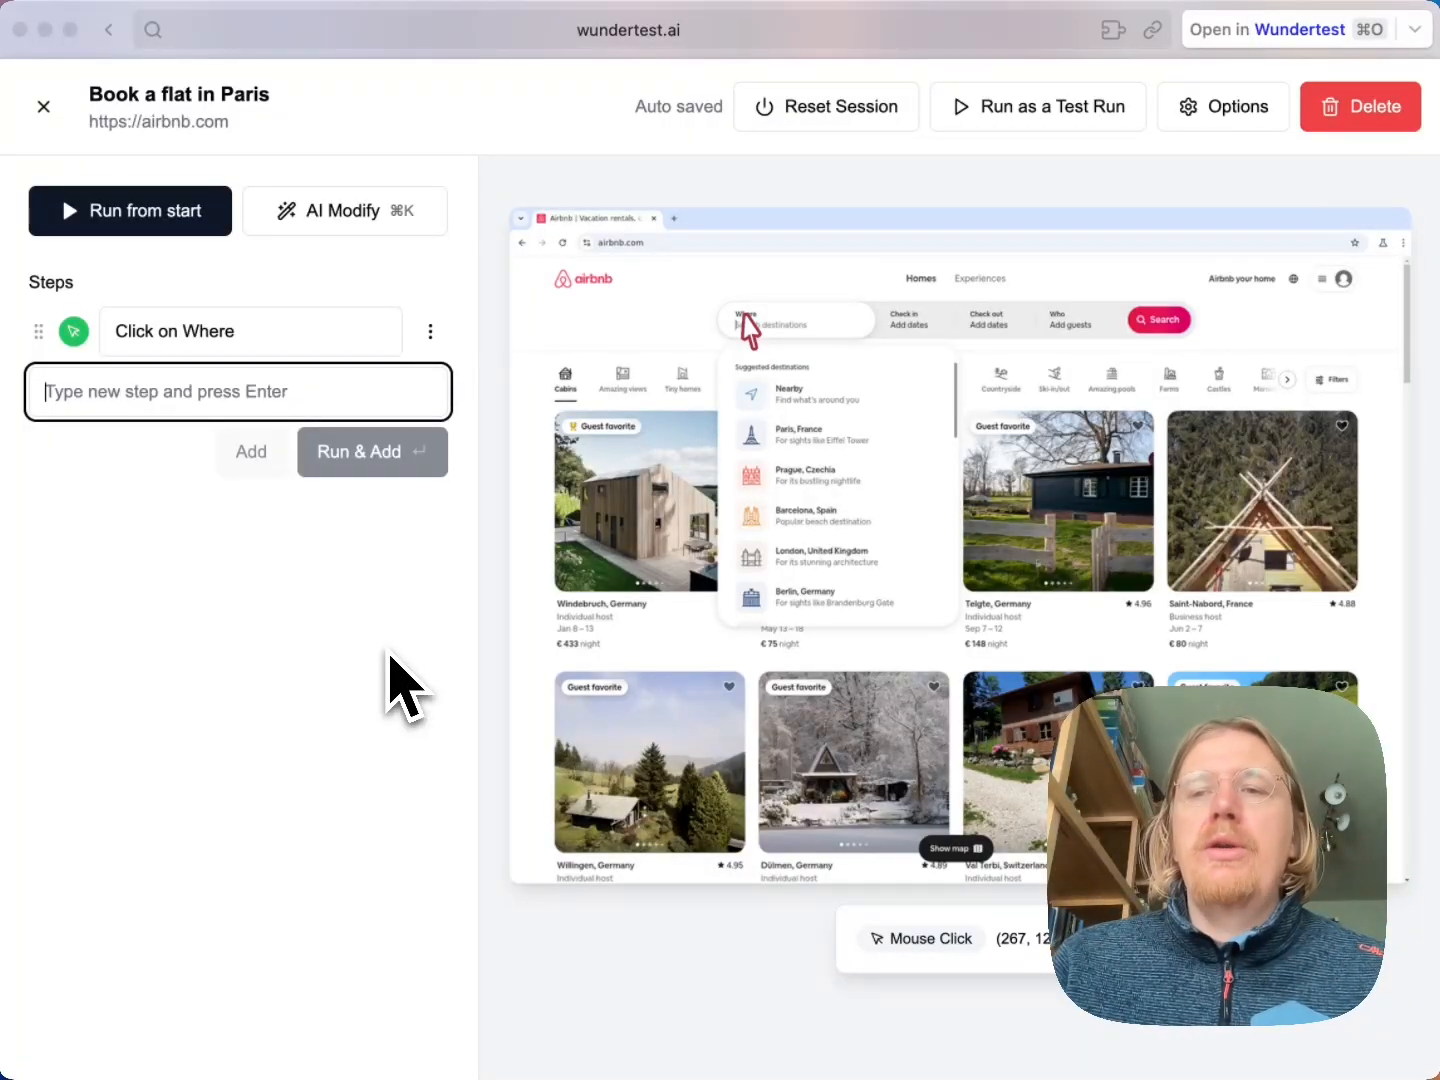
# Run and add the step "Verify you see a list of cities with their landmarks as icons next to them" and highlight the verification explanation
pyautogui.write('V')
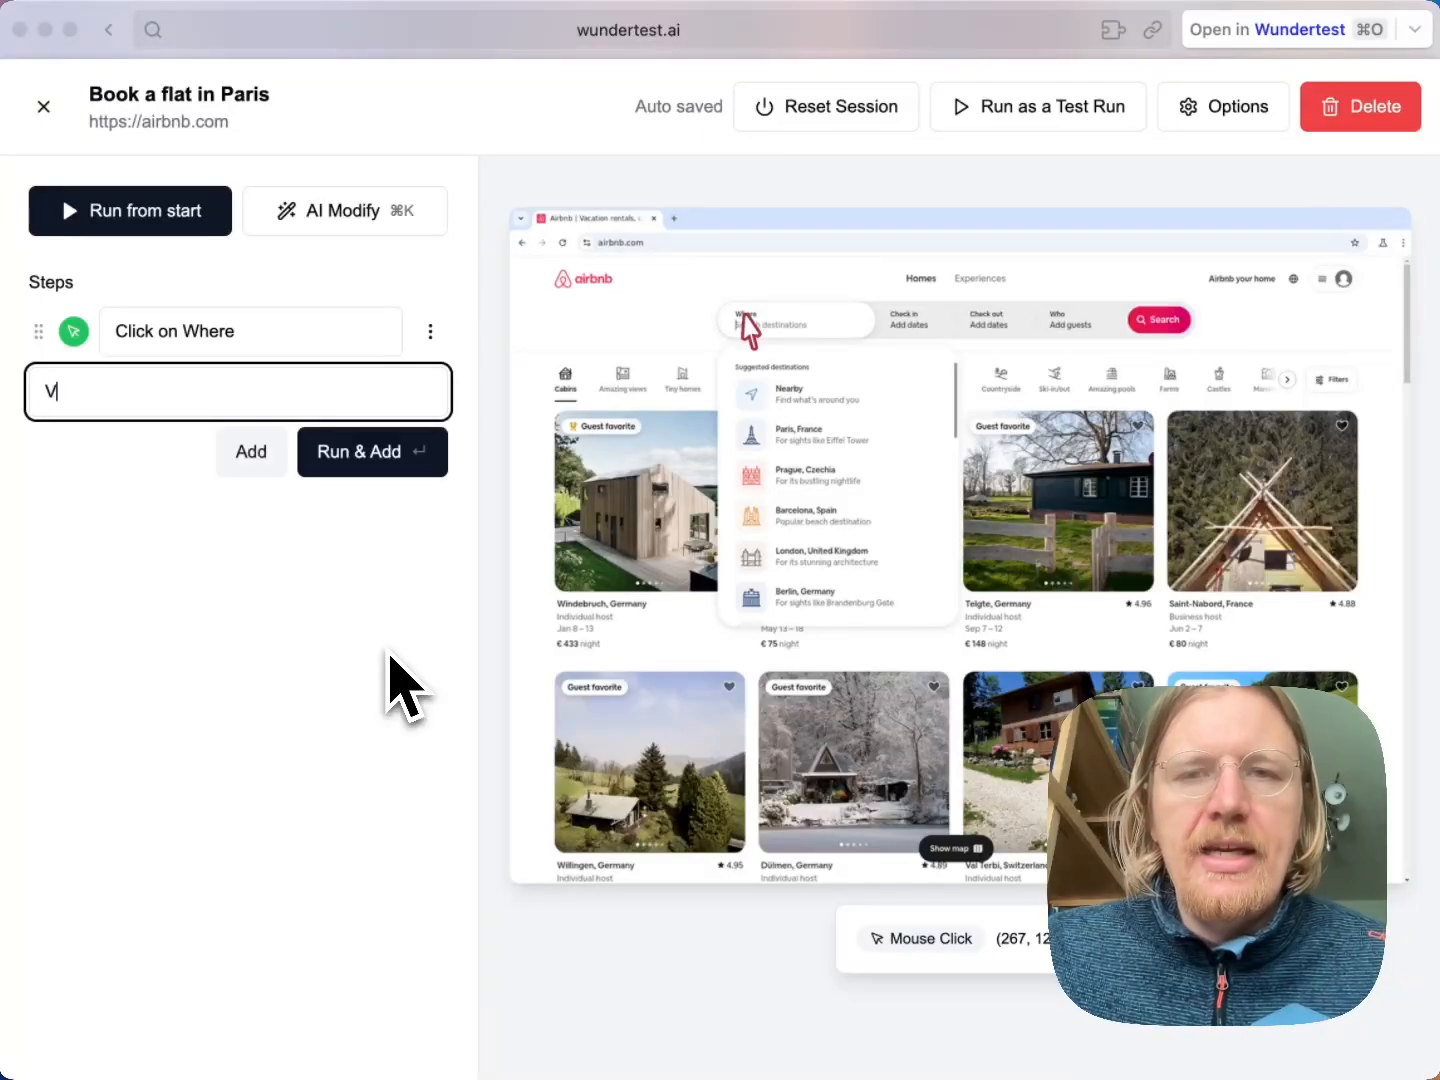
pyautogui.write('erify you s')
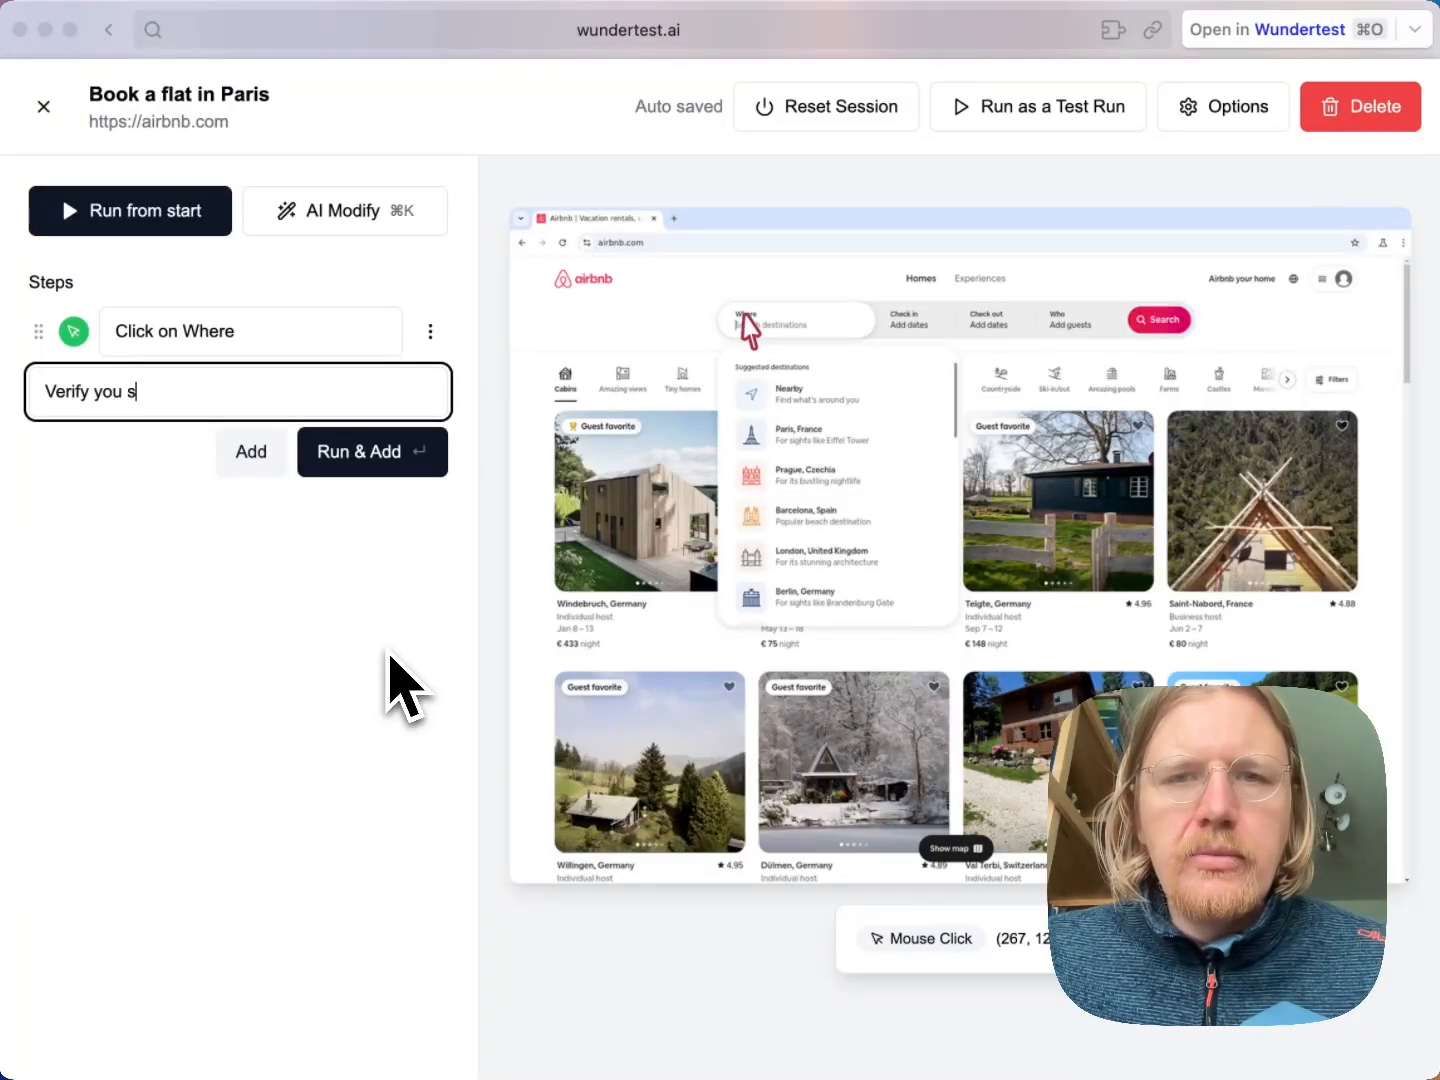
pyautogui.write('ee a list of')
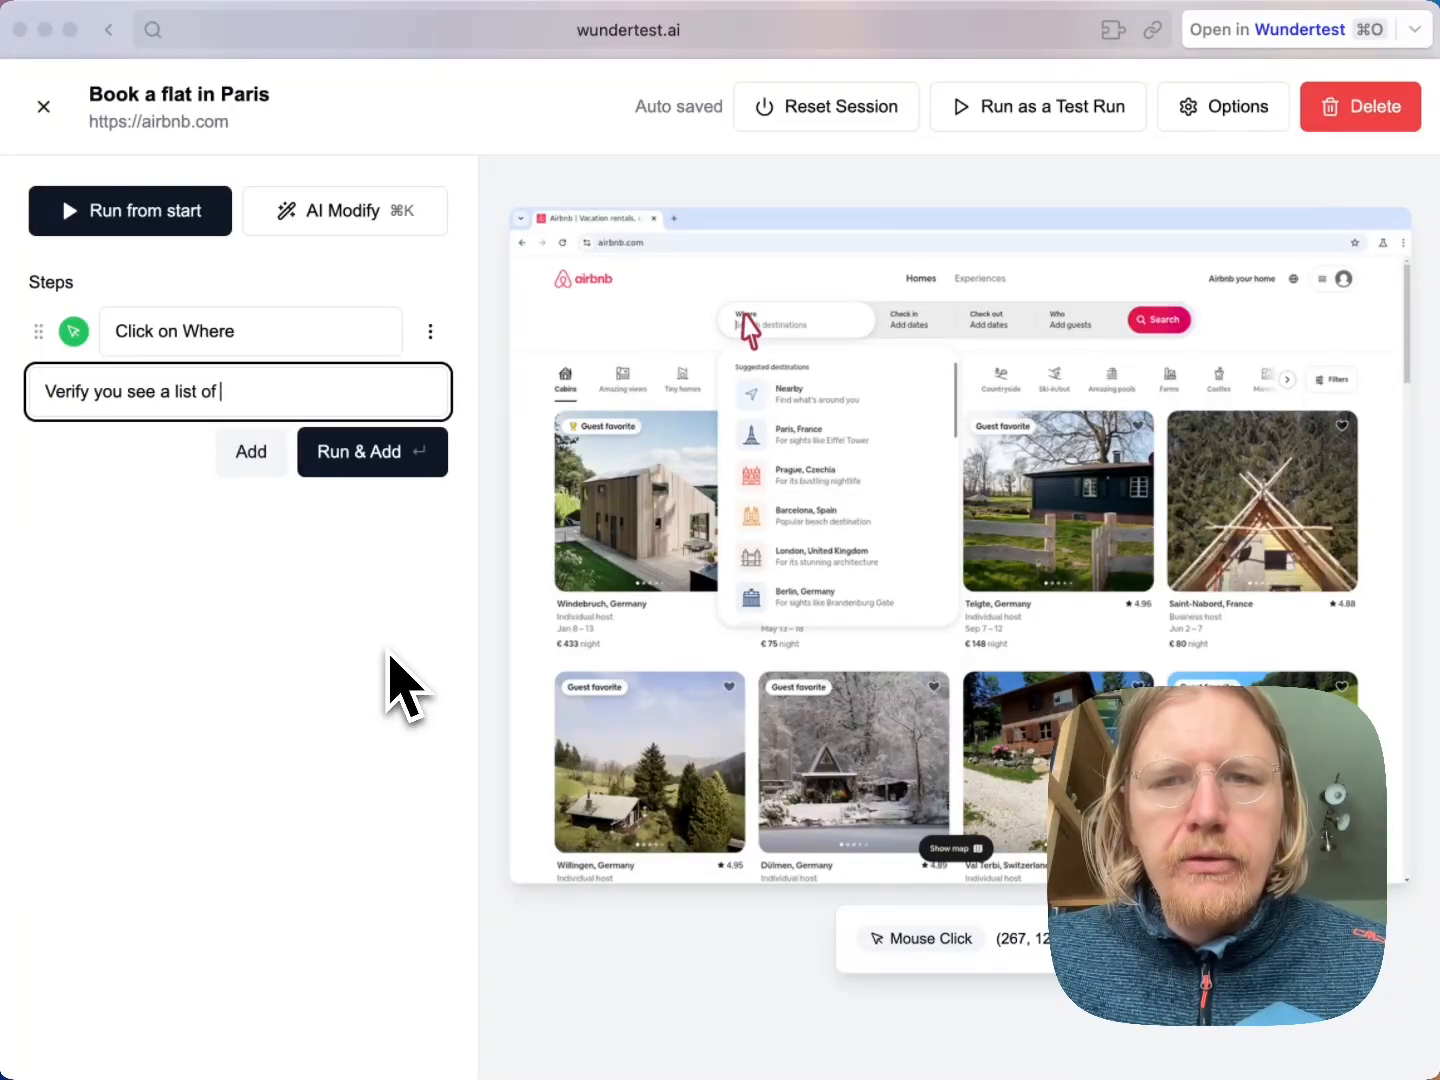
pyautogui.write(' citie')
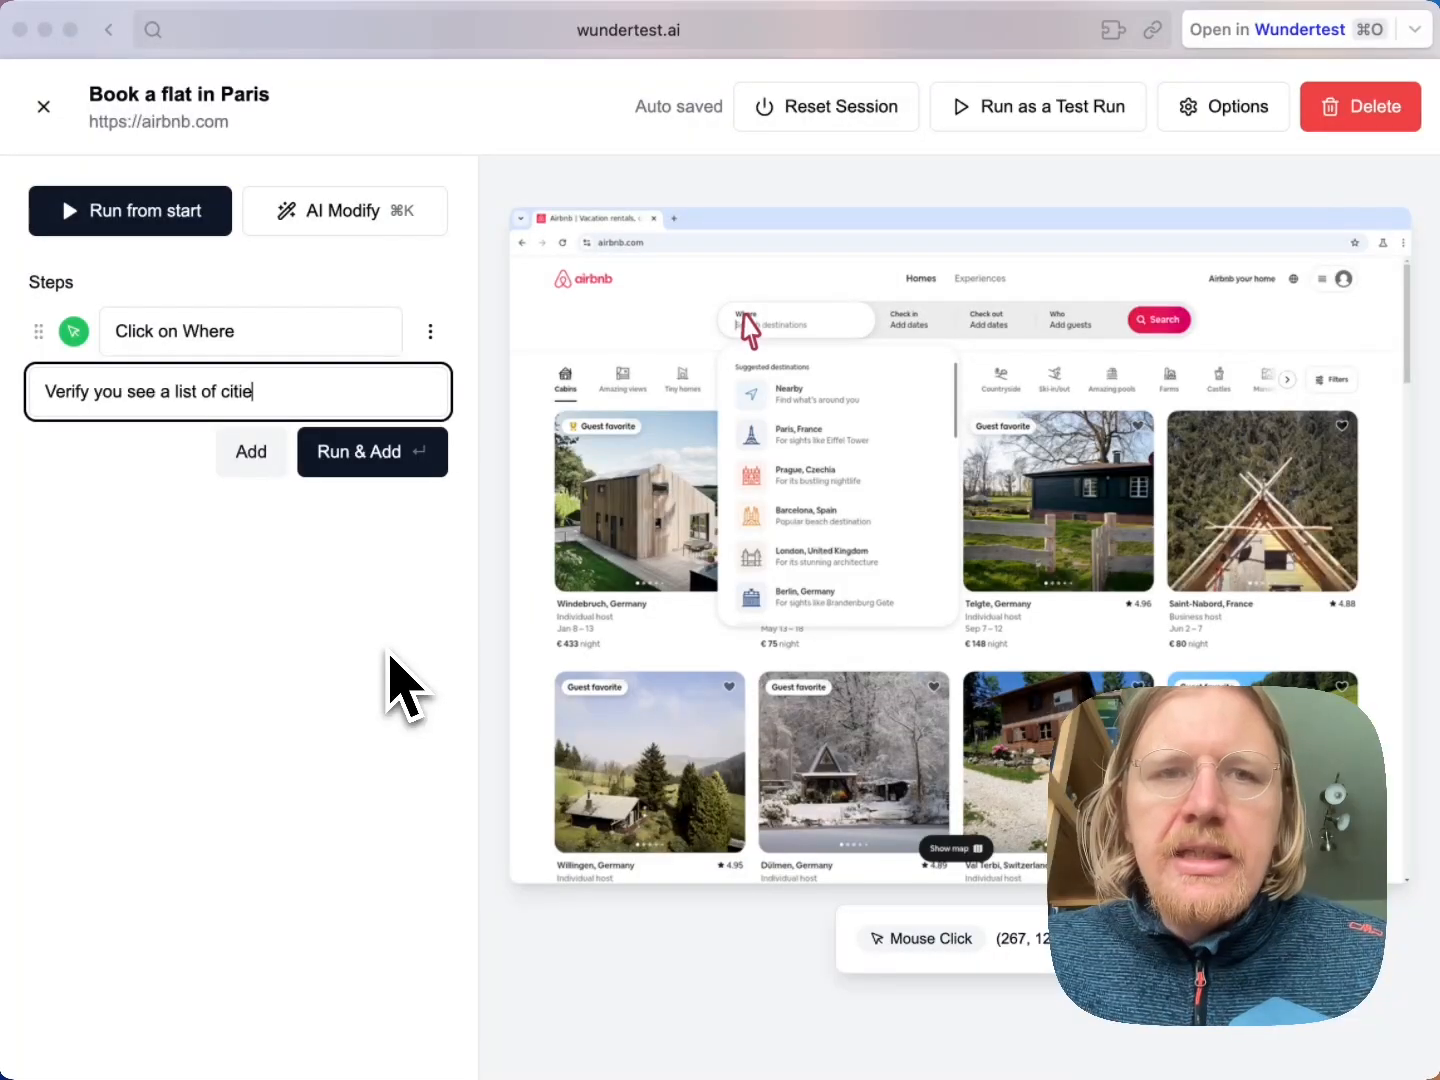
pyautogui.write('s with thei')
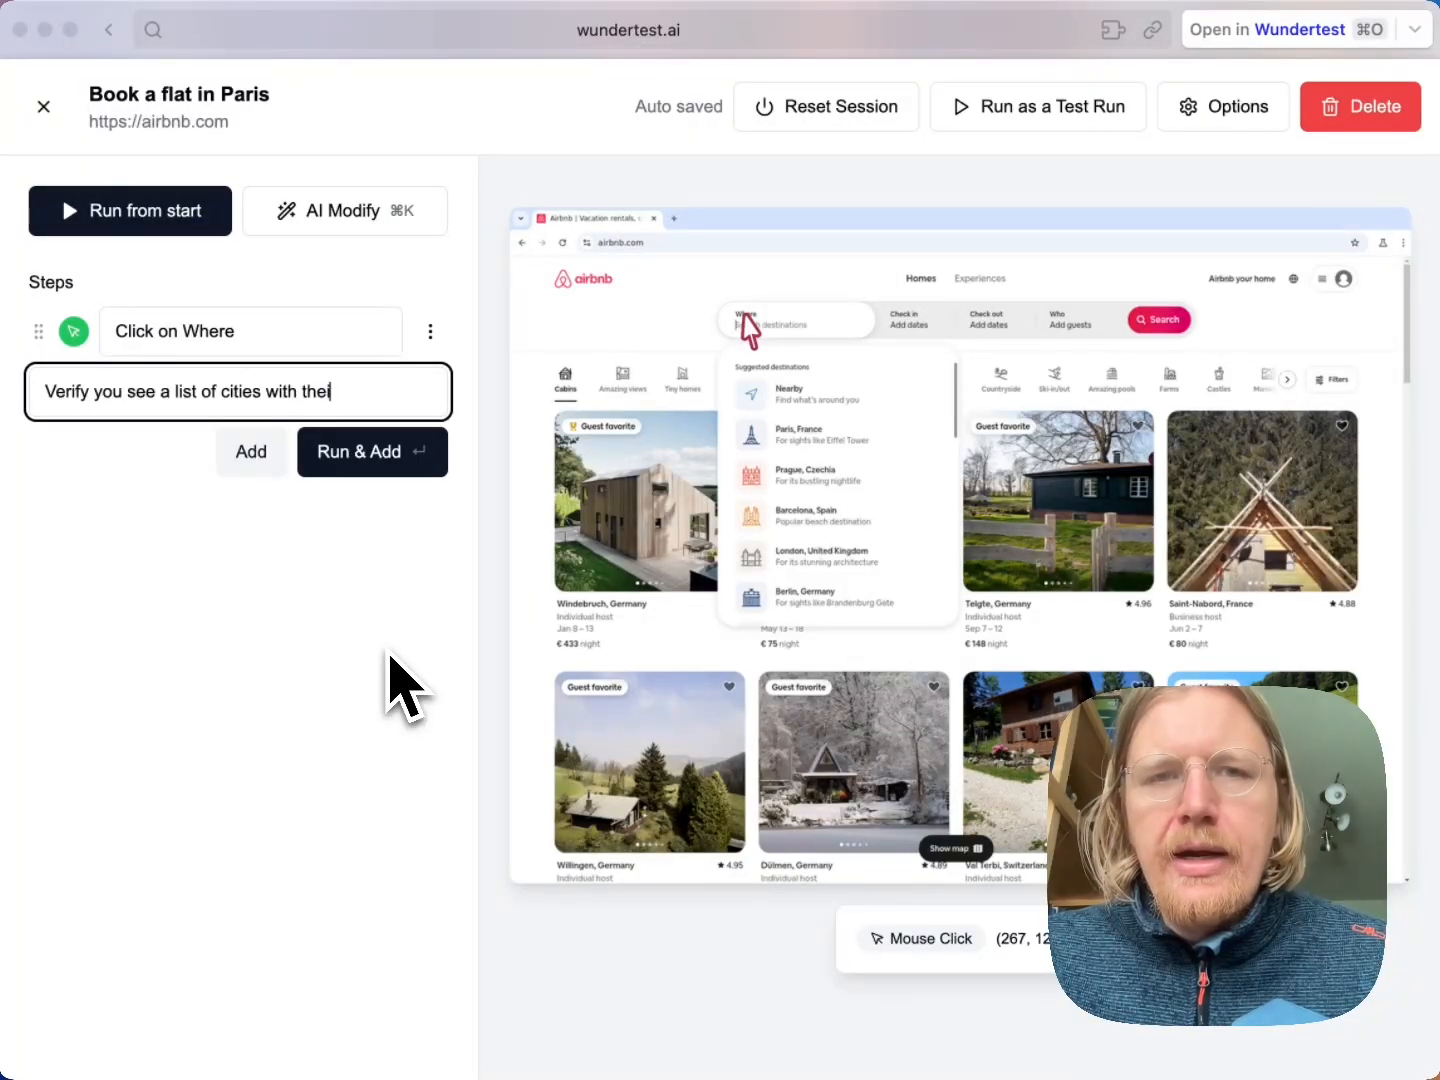
pyautogui.write('r landmarks a')
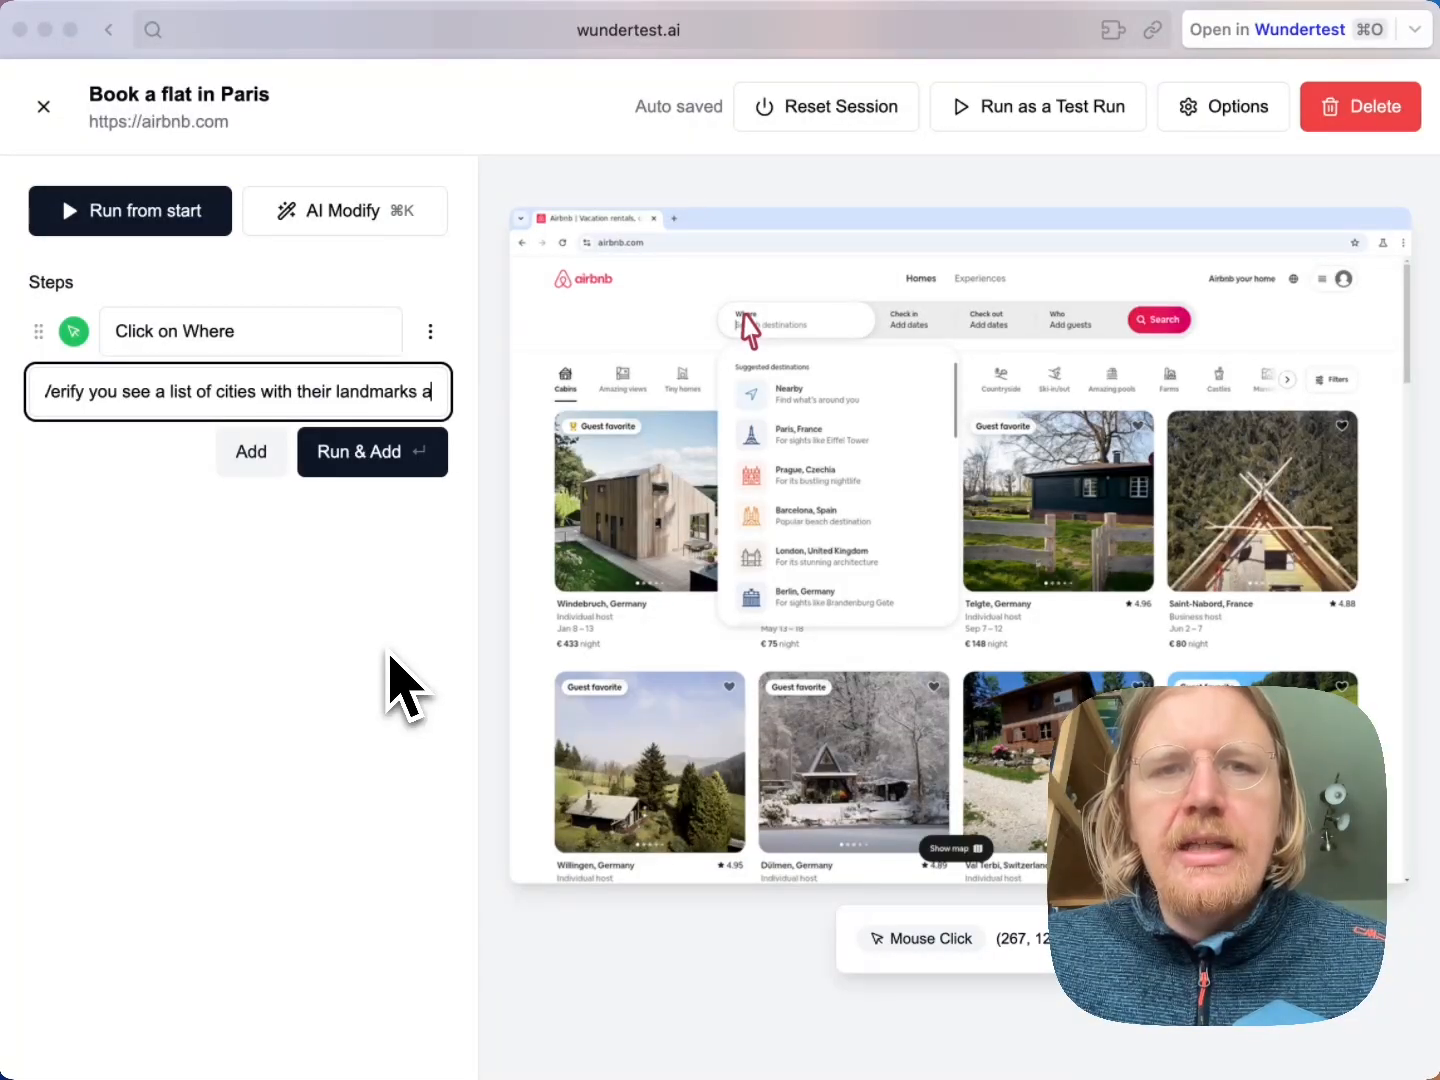
pyautogui.write('s icons next to them')
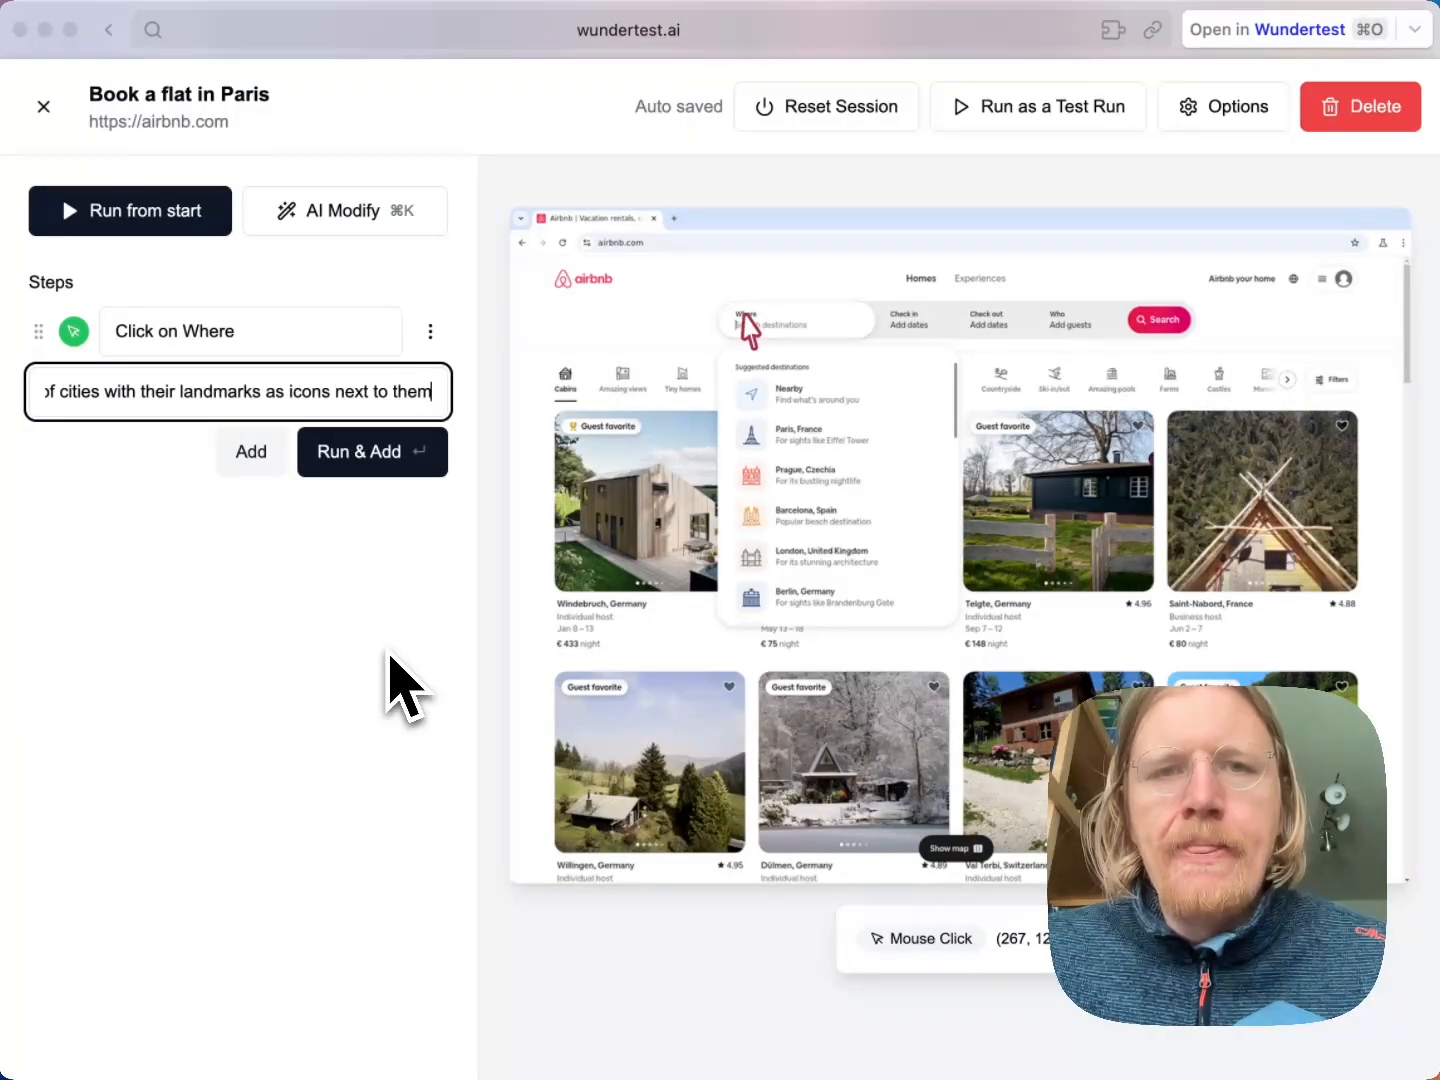
pyautogui.press('Return')
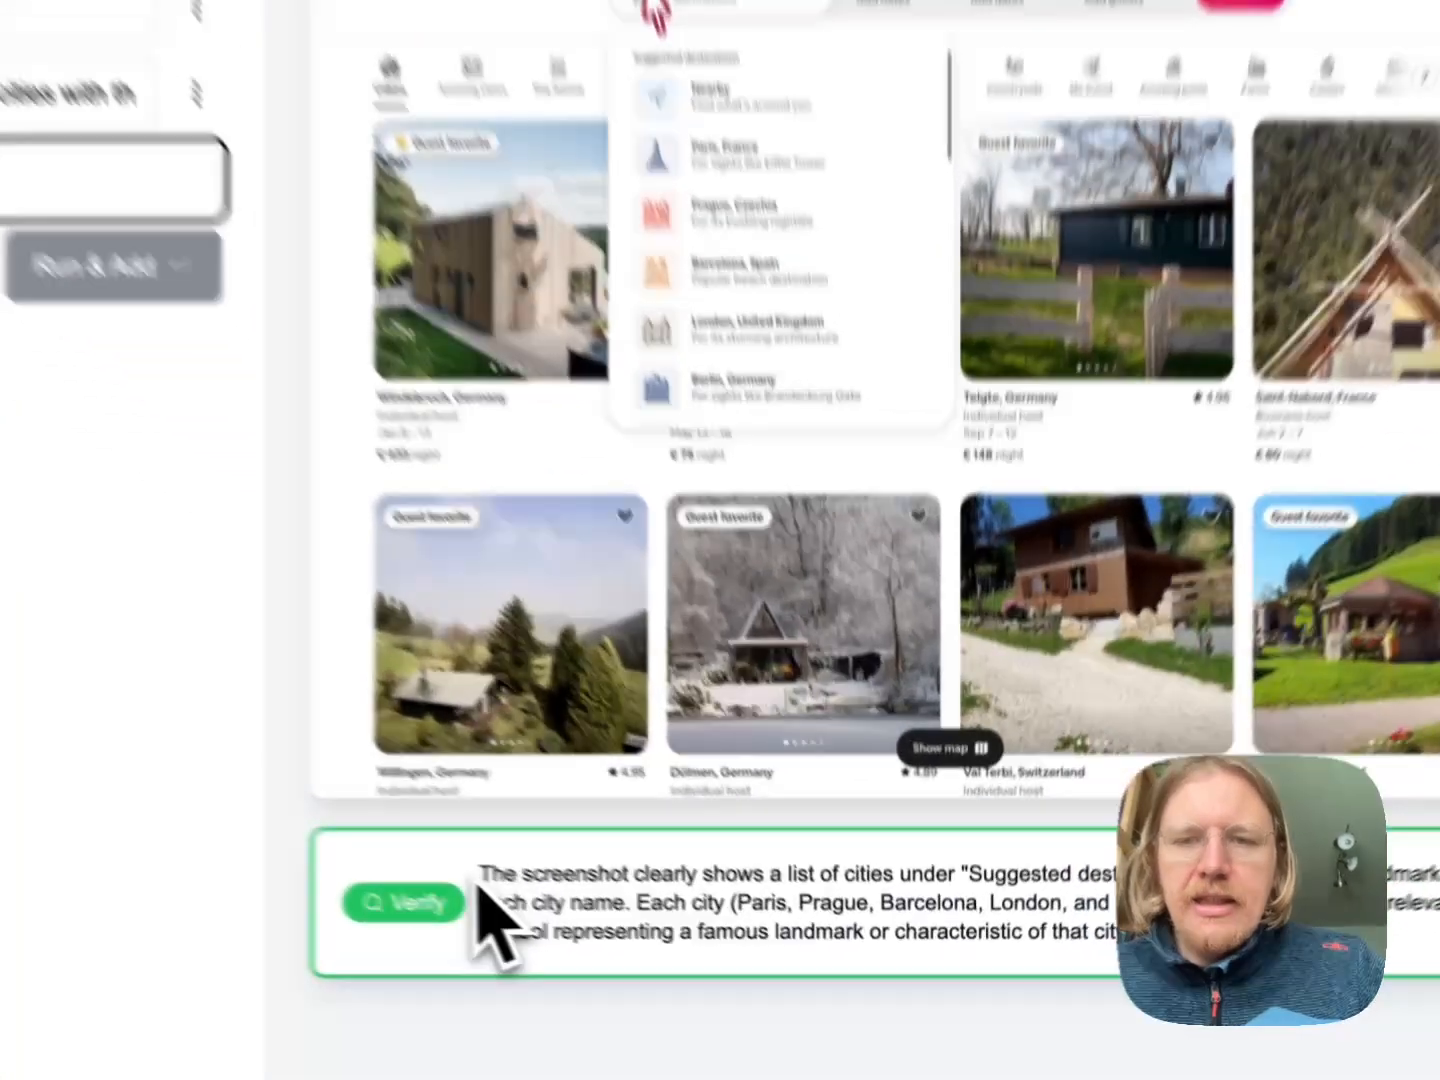
pyautogui.moveTo(627, 938); pyautogui.dragTo(705, 937)
pyautogui.moveTo(545, 848); pyautogui.dragTo(1204, 874)
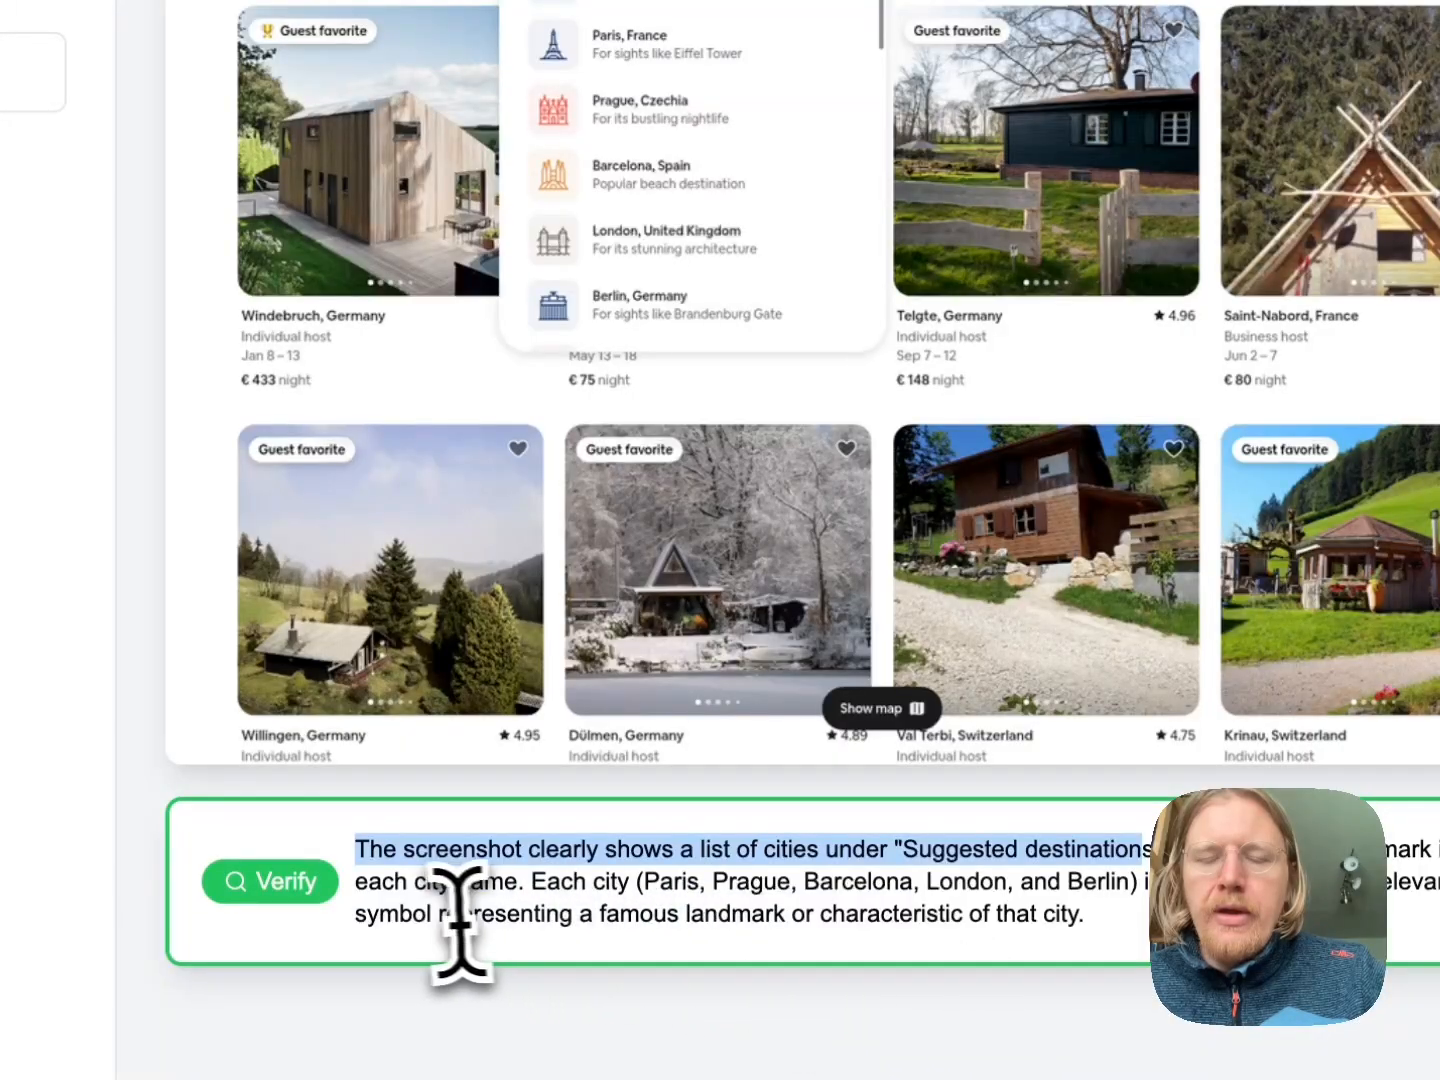
pyautogui.moveTo(440, 915); pyautogui.dragTo(1130, 932)
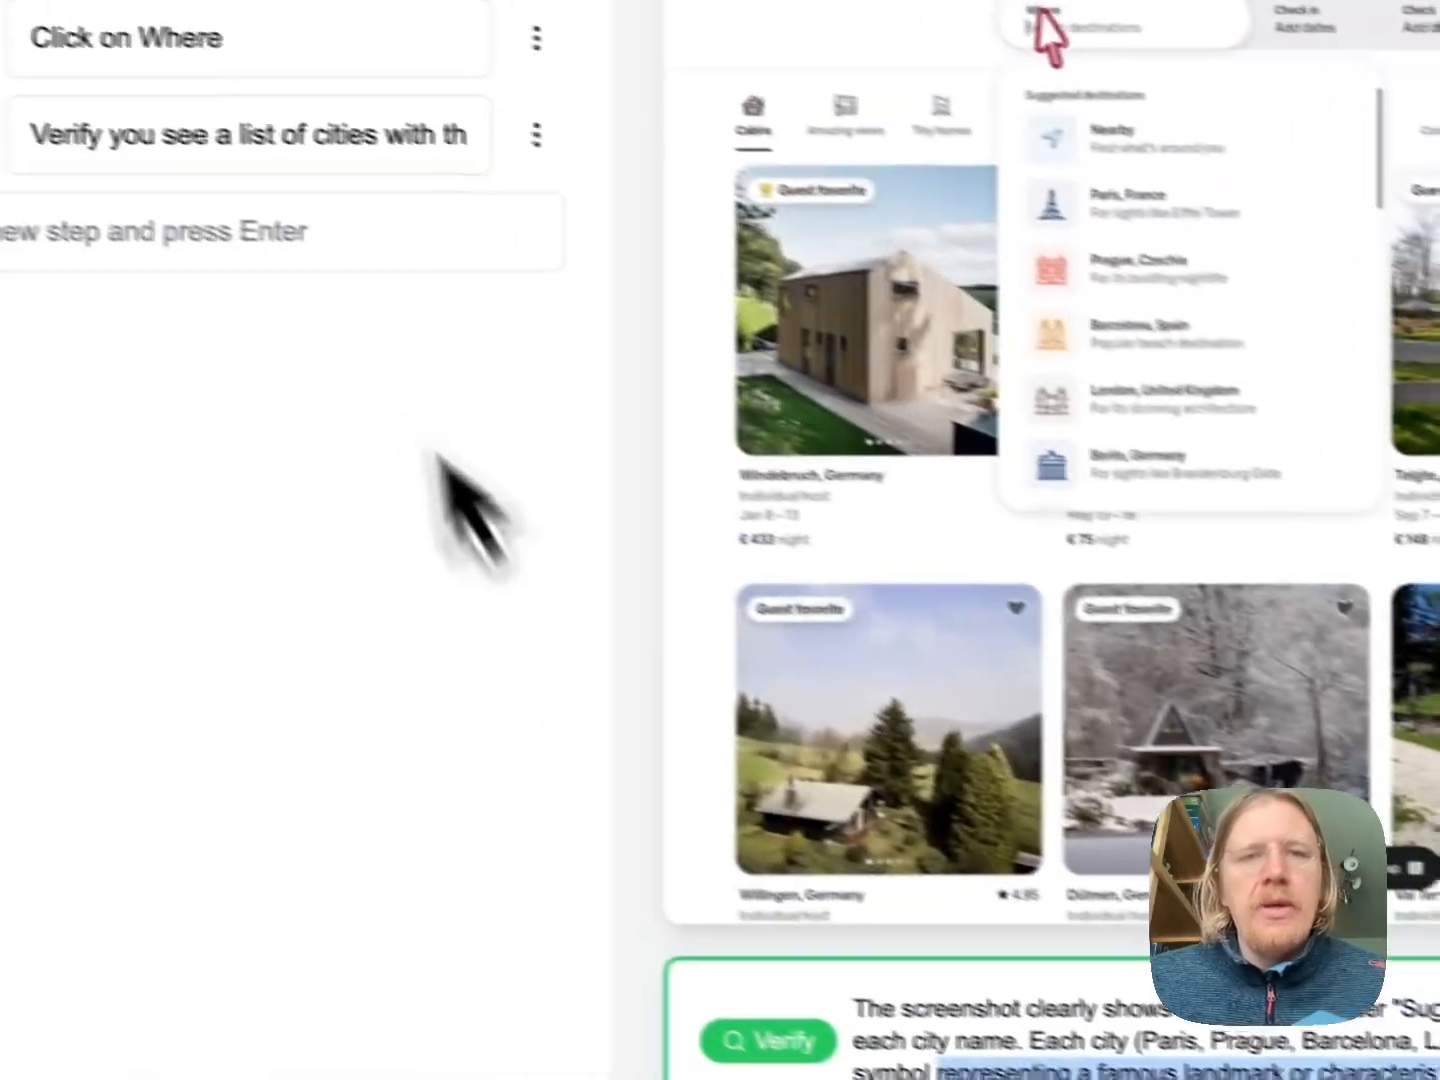
# Run and add the step "Click on Paris" to choose the suggested destination
pyautogui.click(305, 242)
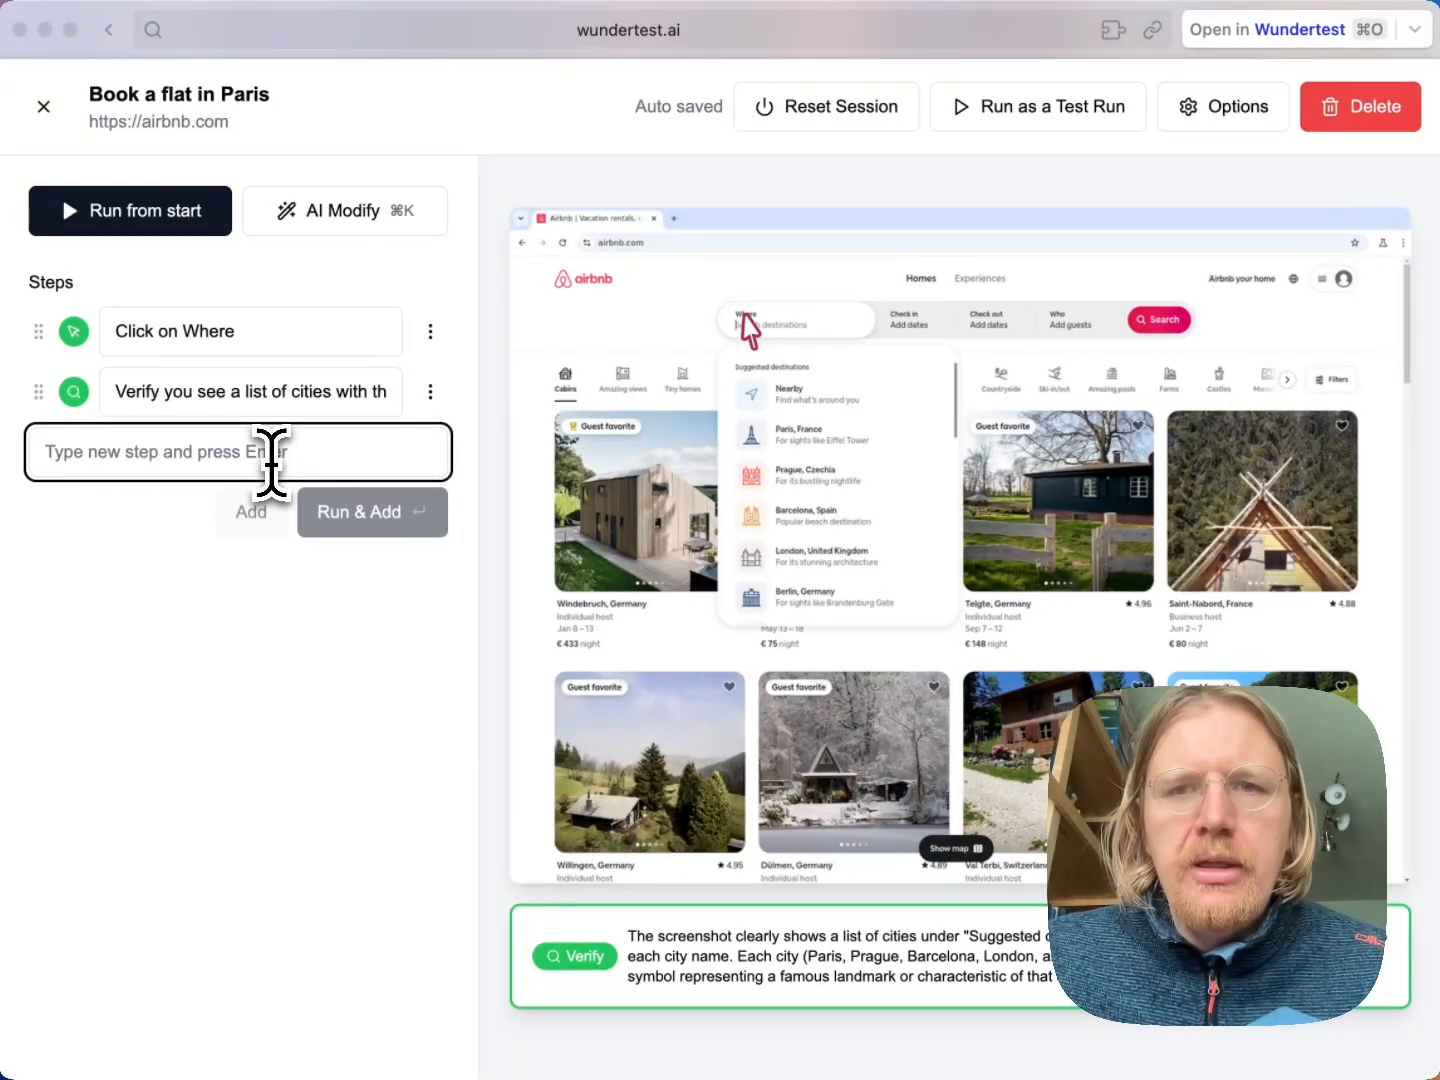
pyautogui.write('Click on')
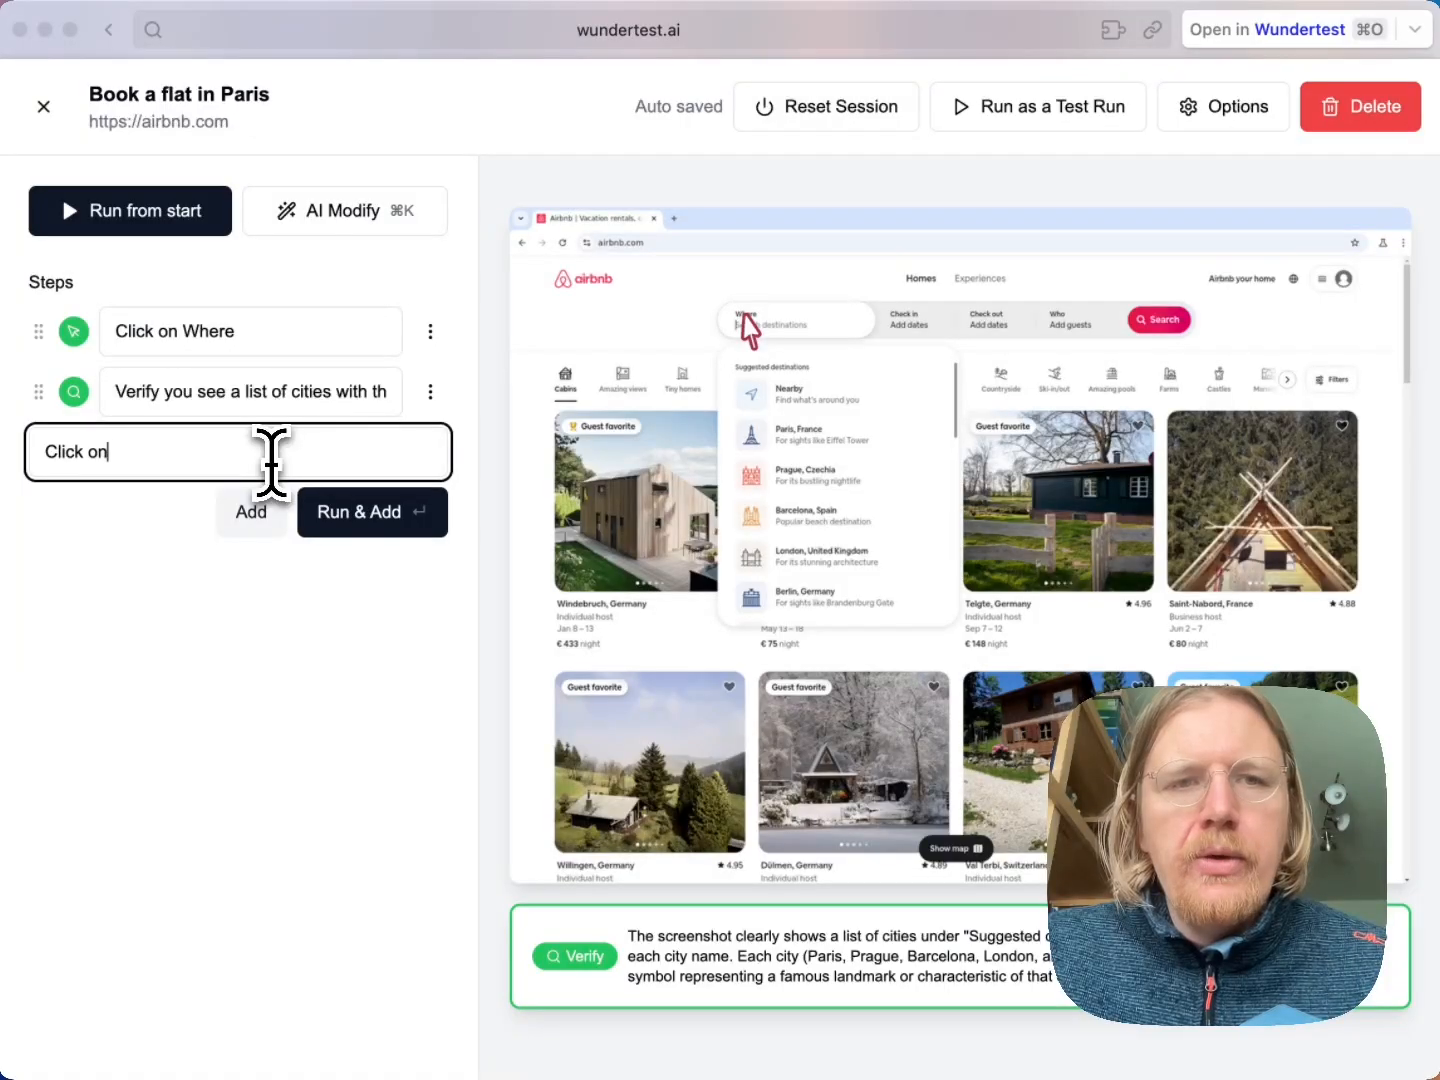
pyautogui.write(' Paris')
pyautogui.press('Return')
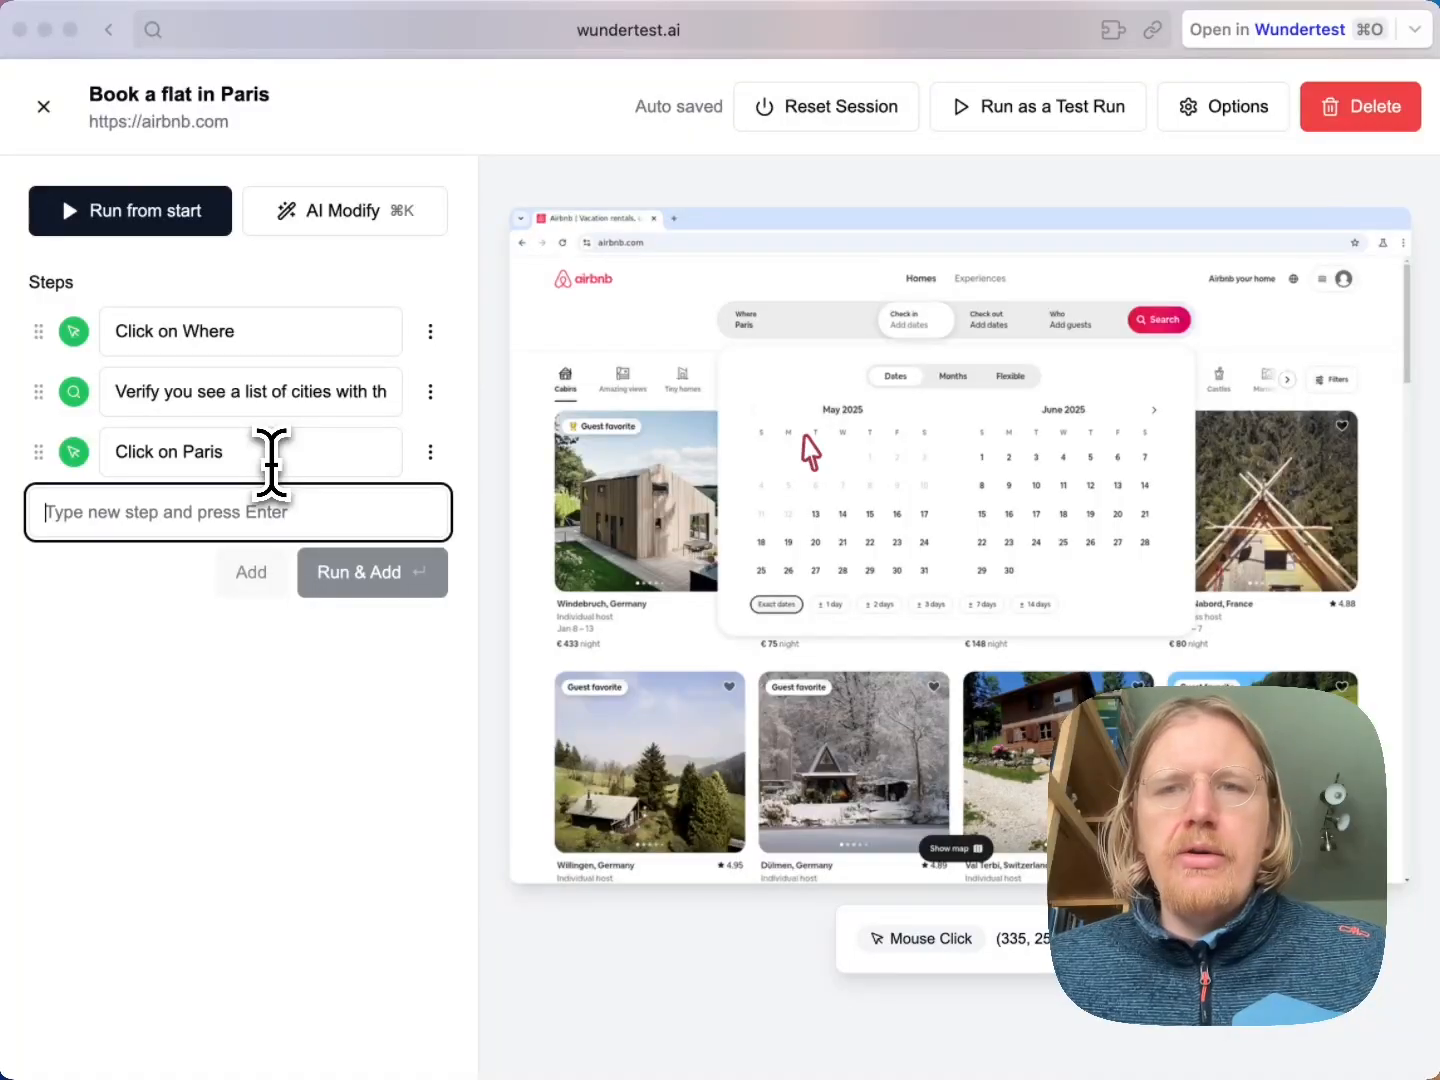
# Run and add two date steps: "Click on an available date" and "Click on a date 4 days from the selected date"
pyautogui.write('Click on ')
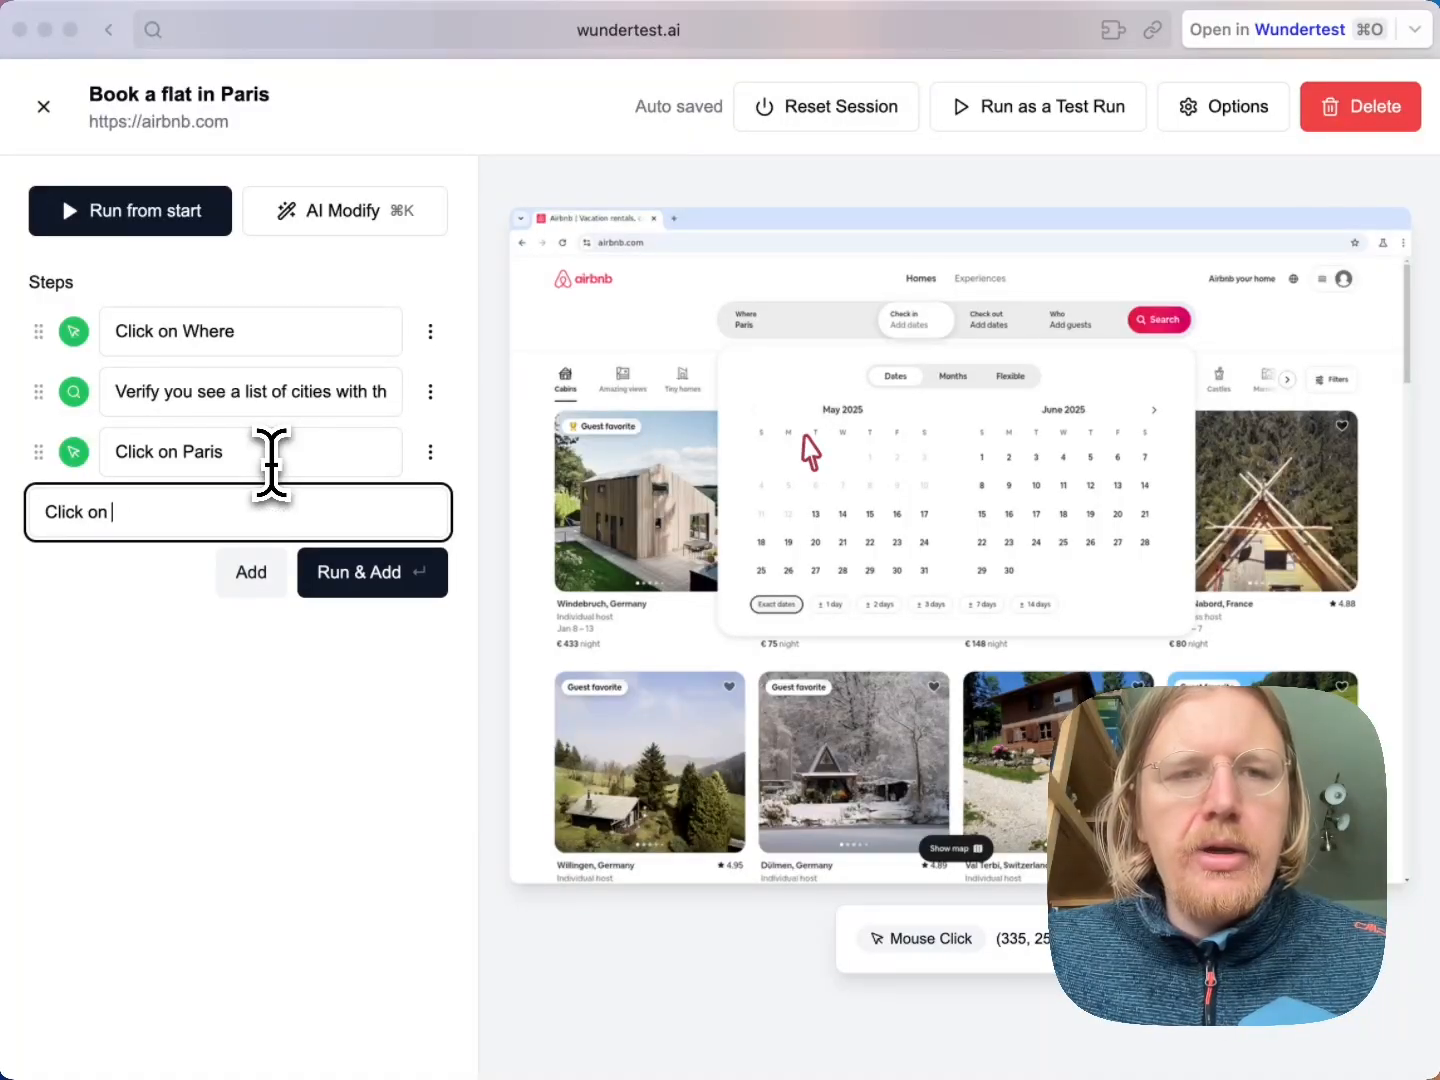
pyautogui.write('an available date')
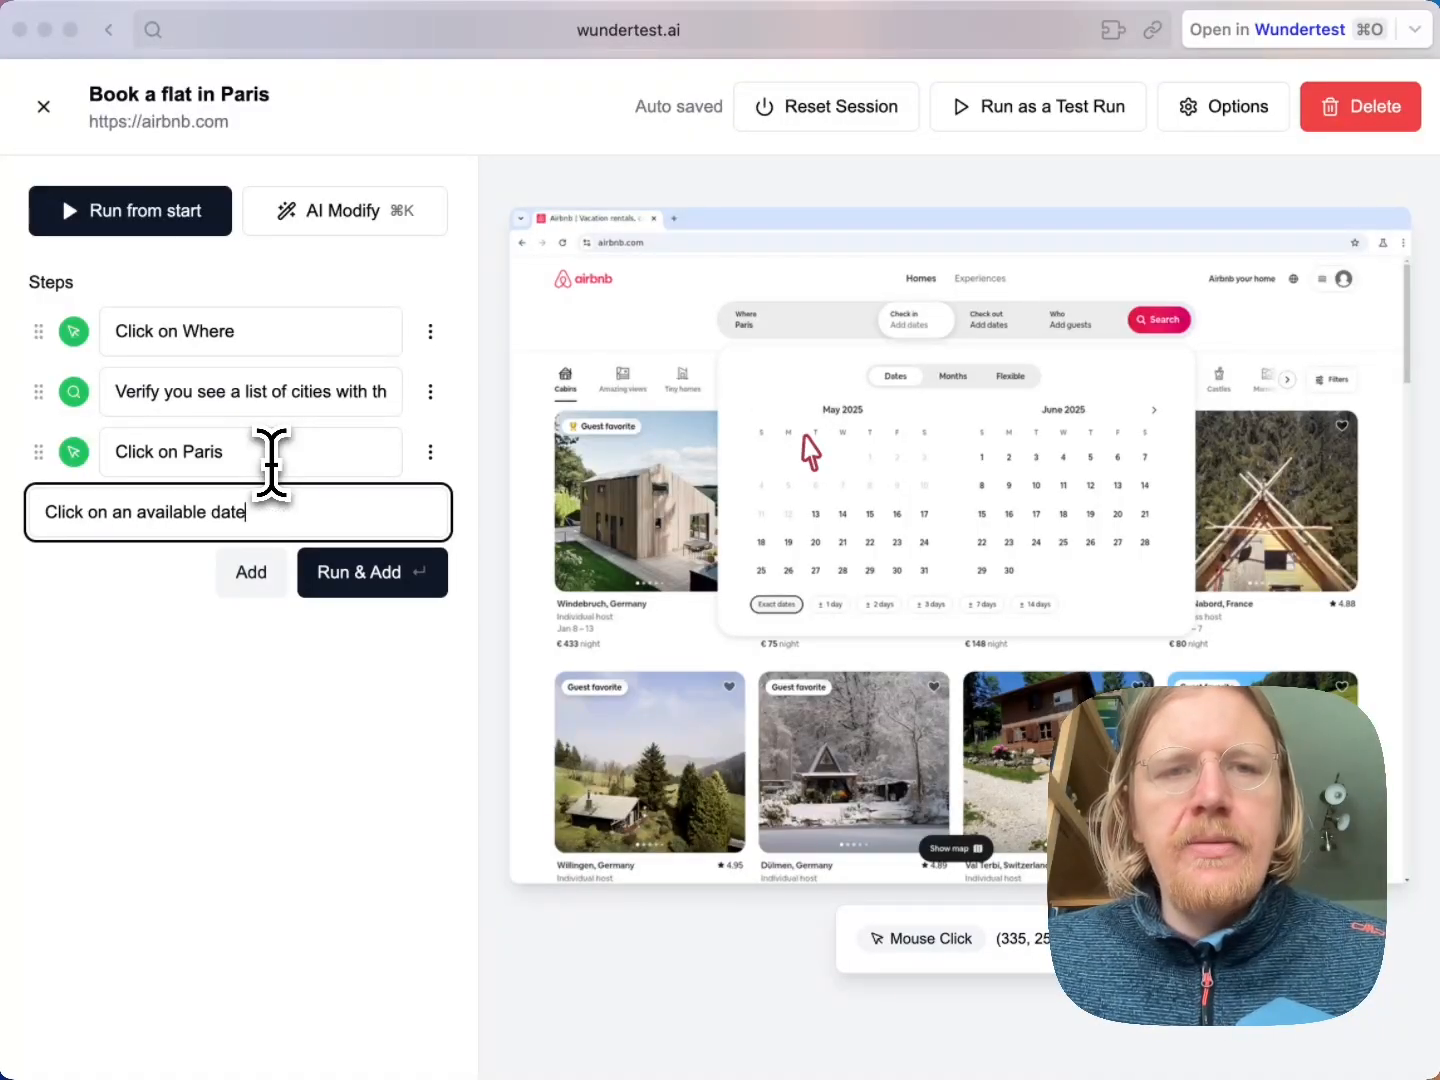
pyautogui.press('Return')
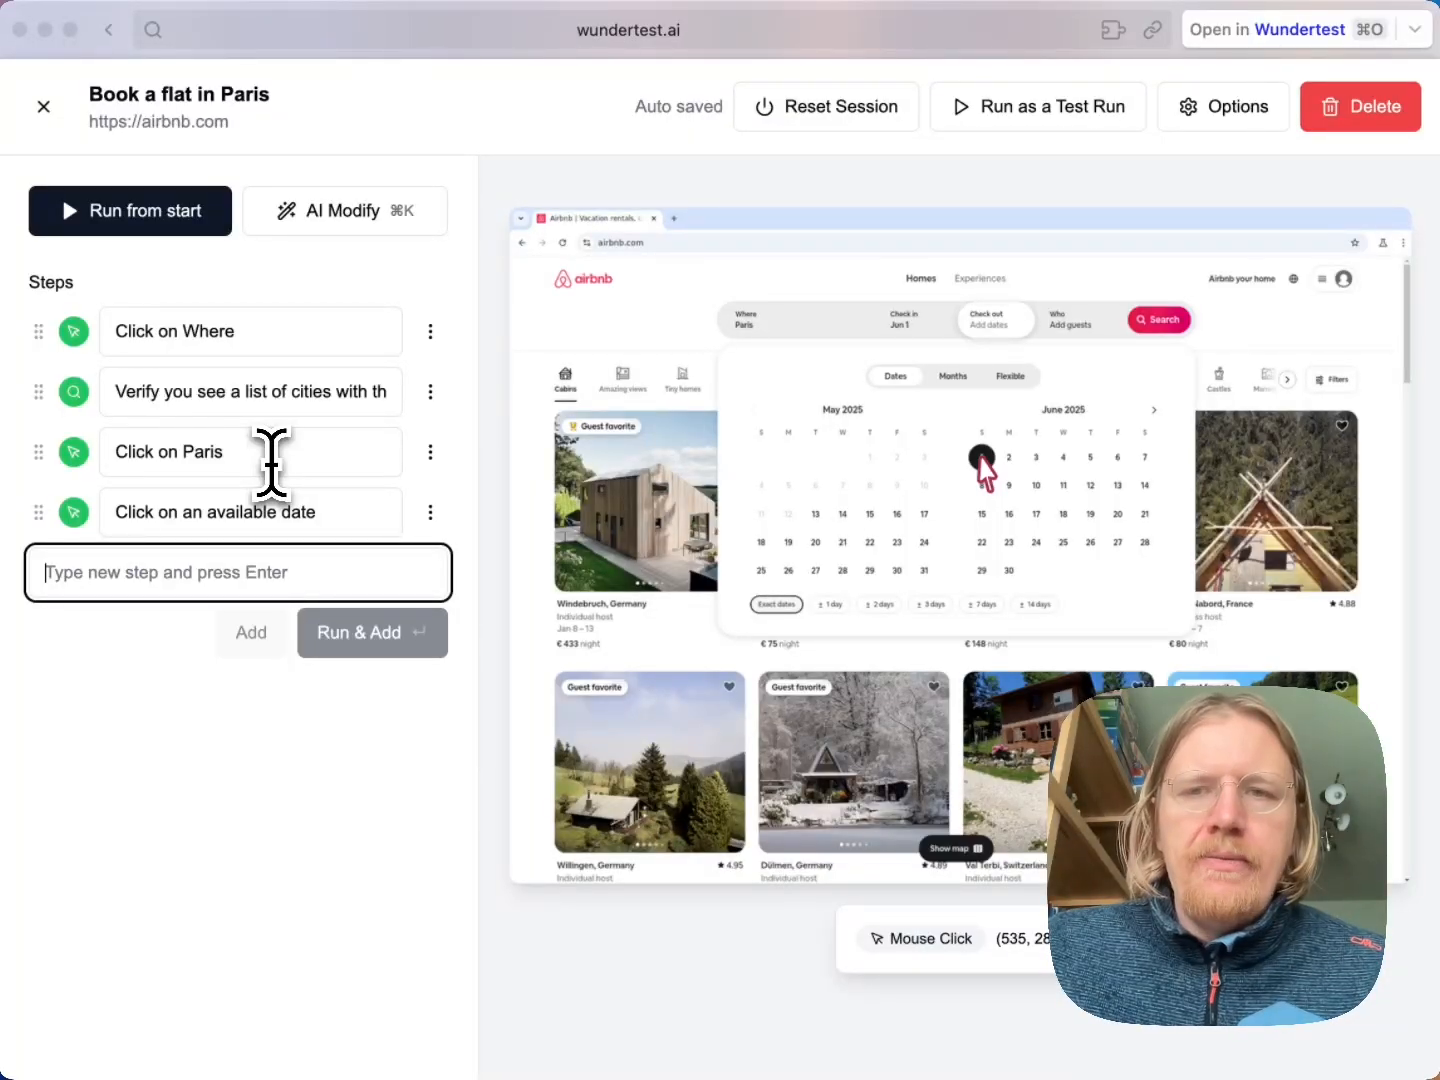
pyautogui.write('Click on a date')
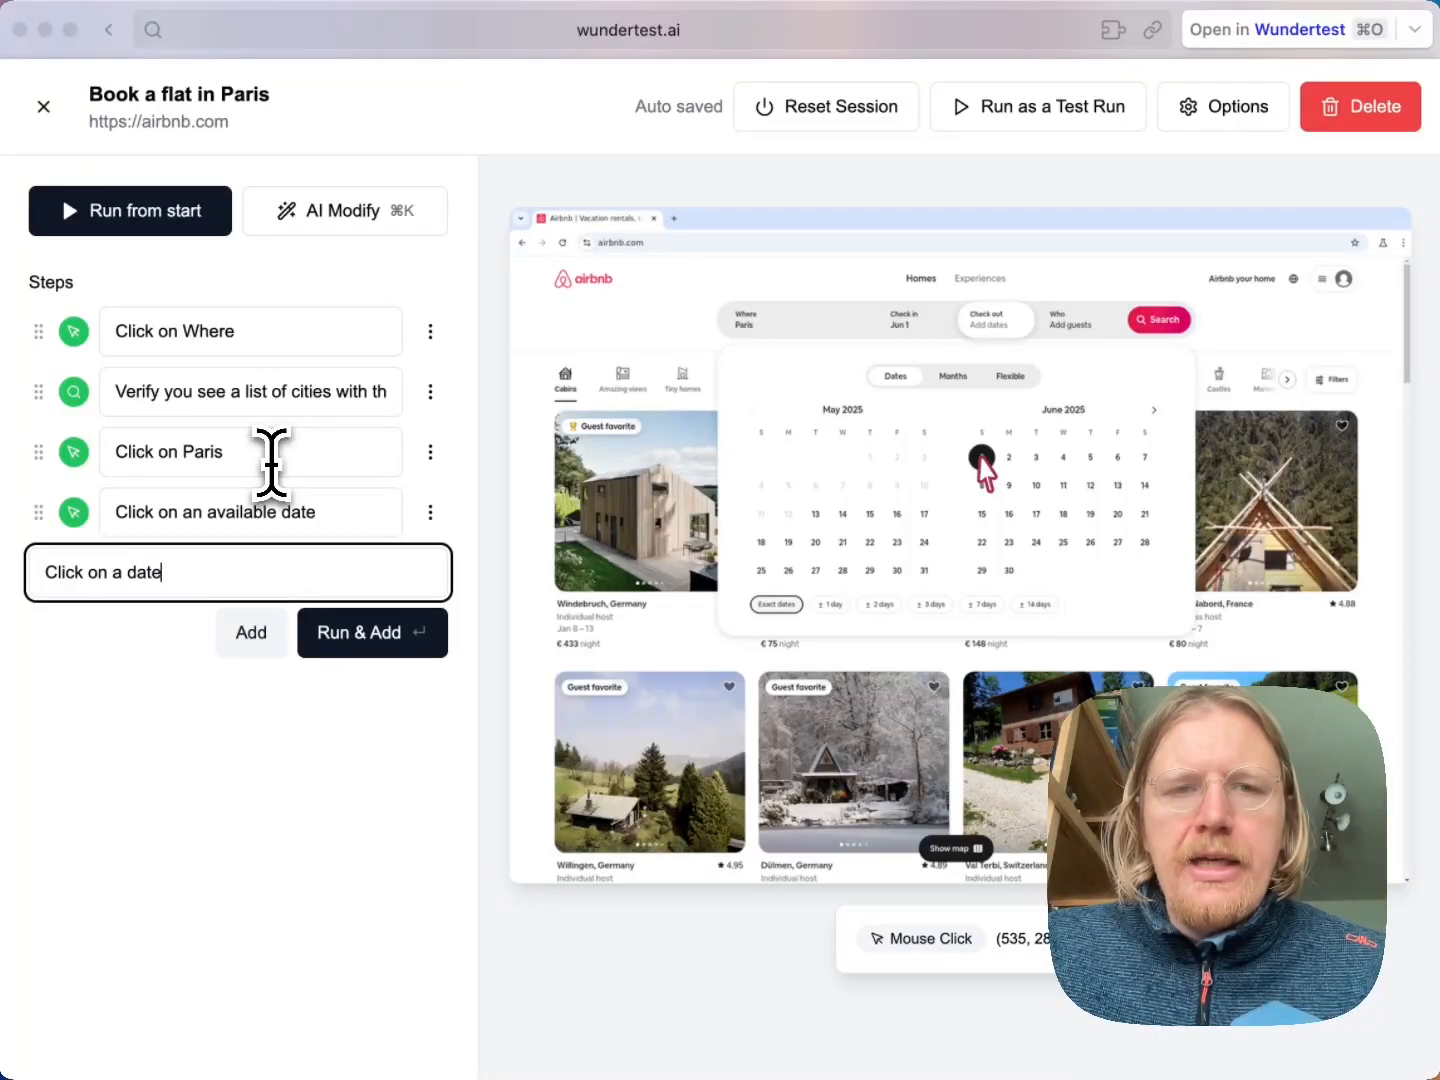
pyautogui.write(' 4 days from the se')
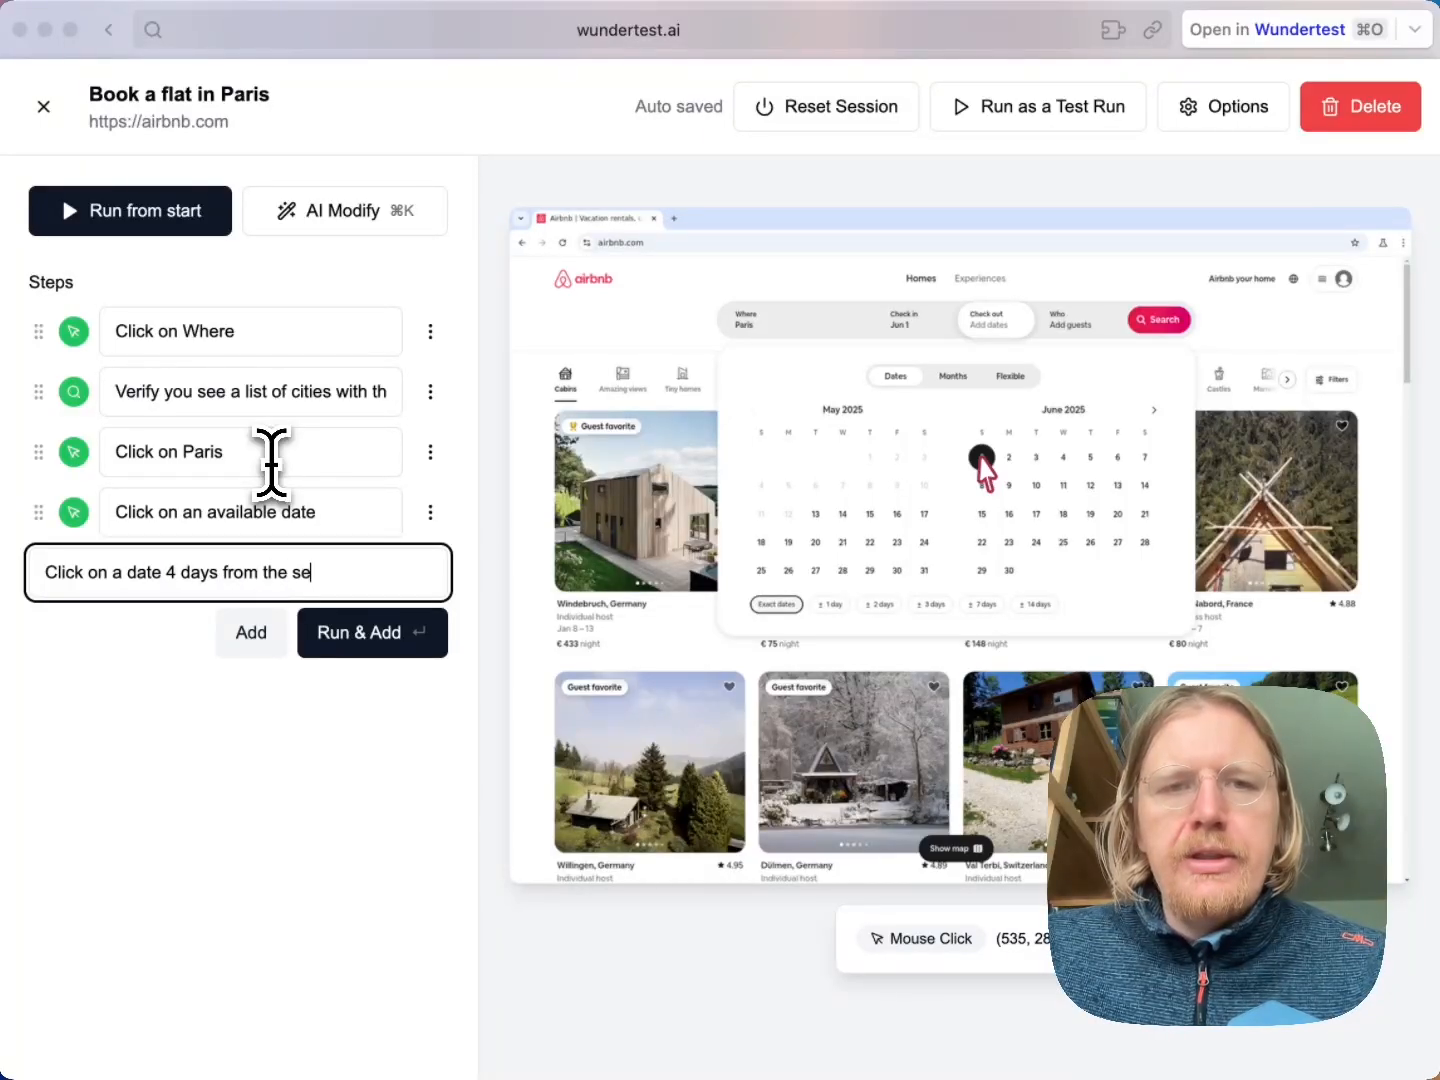
pyautogui.write('lected date')
pyautogui.press('Return')
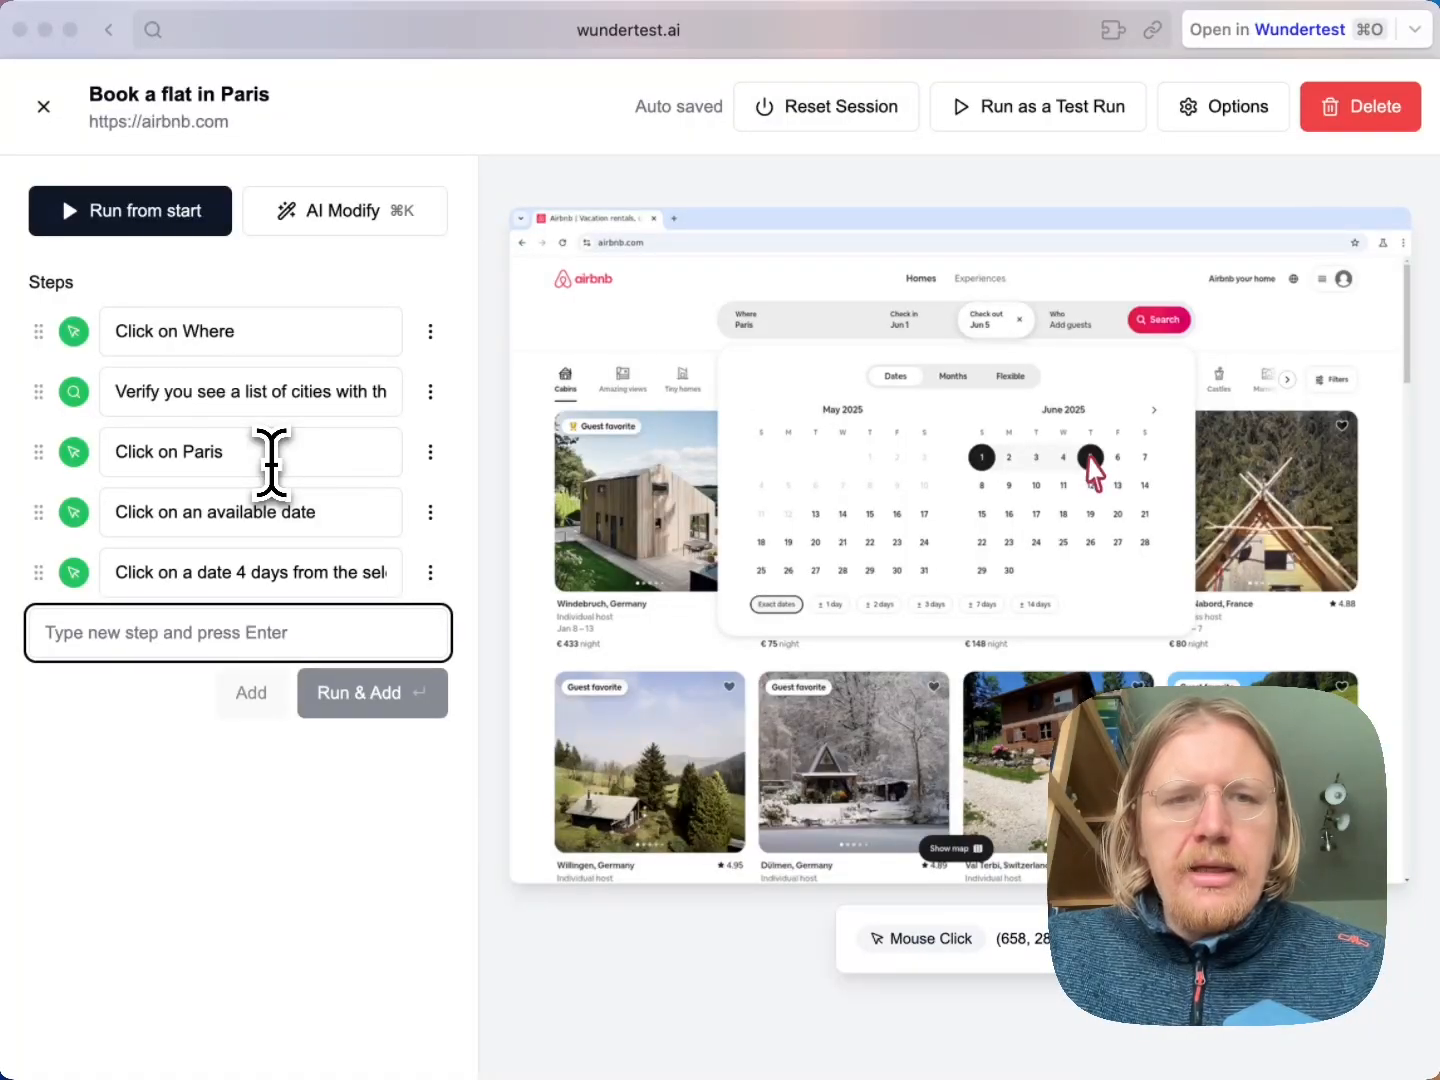
# Run and add the step "Click on Search button" to submit the Paris search
pyautogui.write('Click on Search')
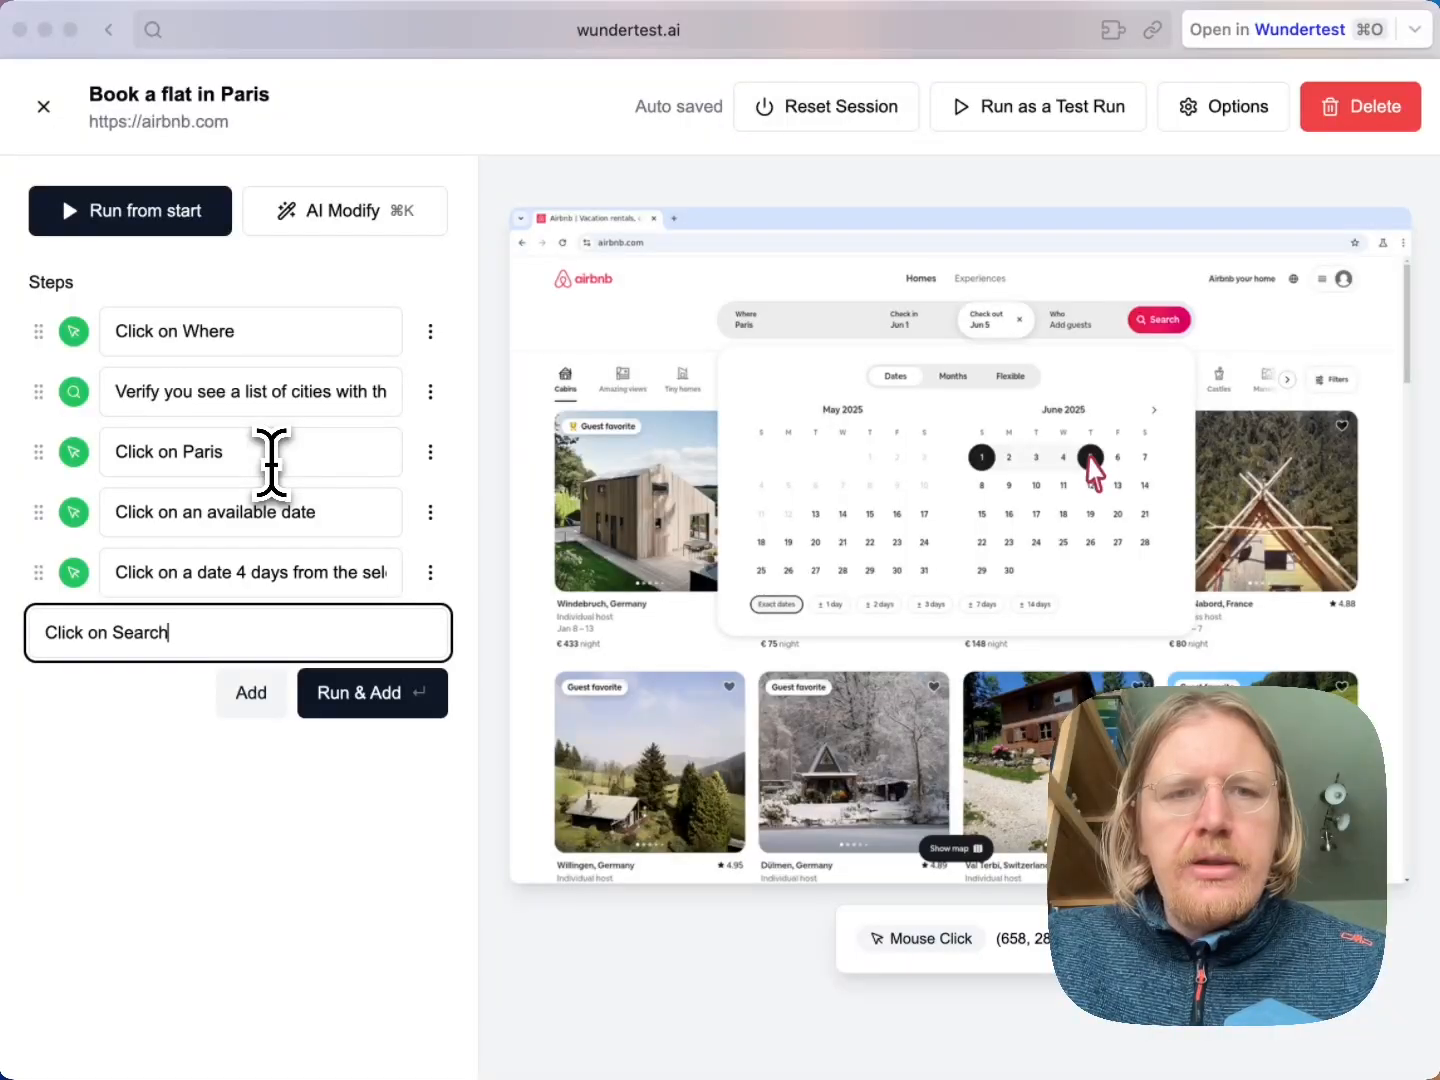
pyautogui.write(' button')
pyautogui.press('Return')
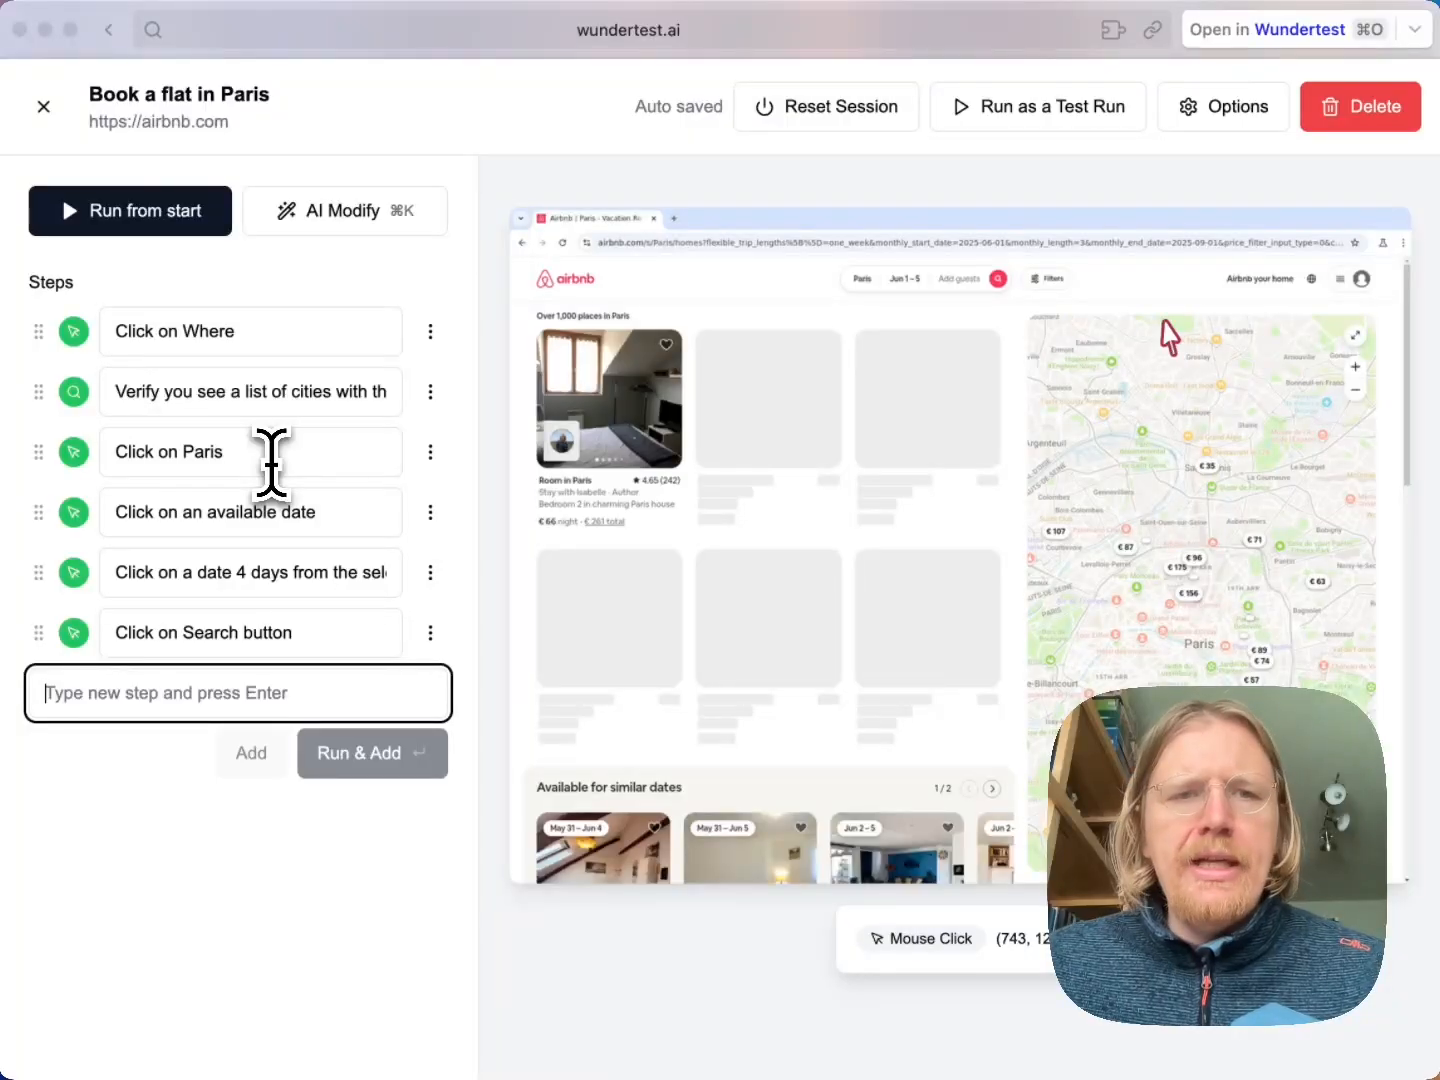
# Run and add the step "Wait 5 seconds" after the search step
pyautogui.write('Wai')
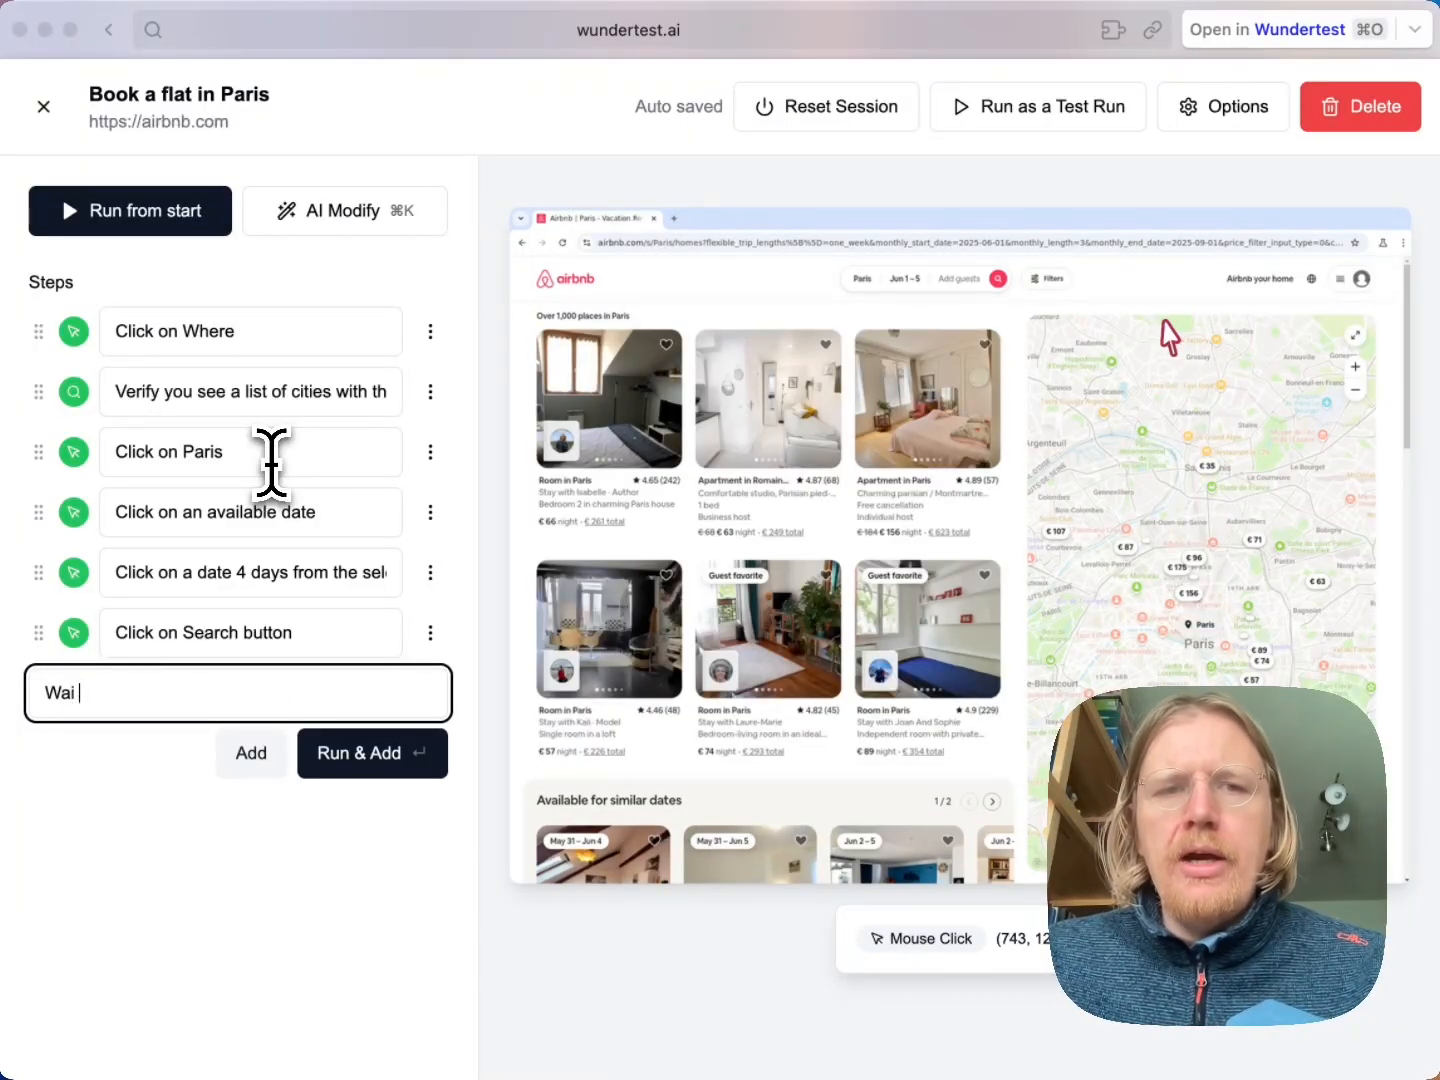
pyautogui.write('t 5 seconds')
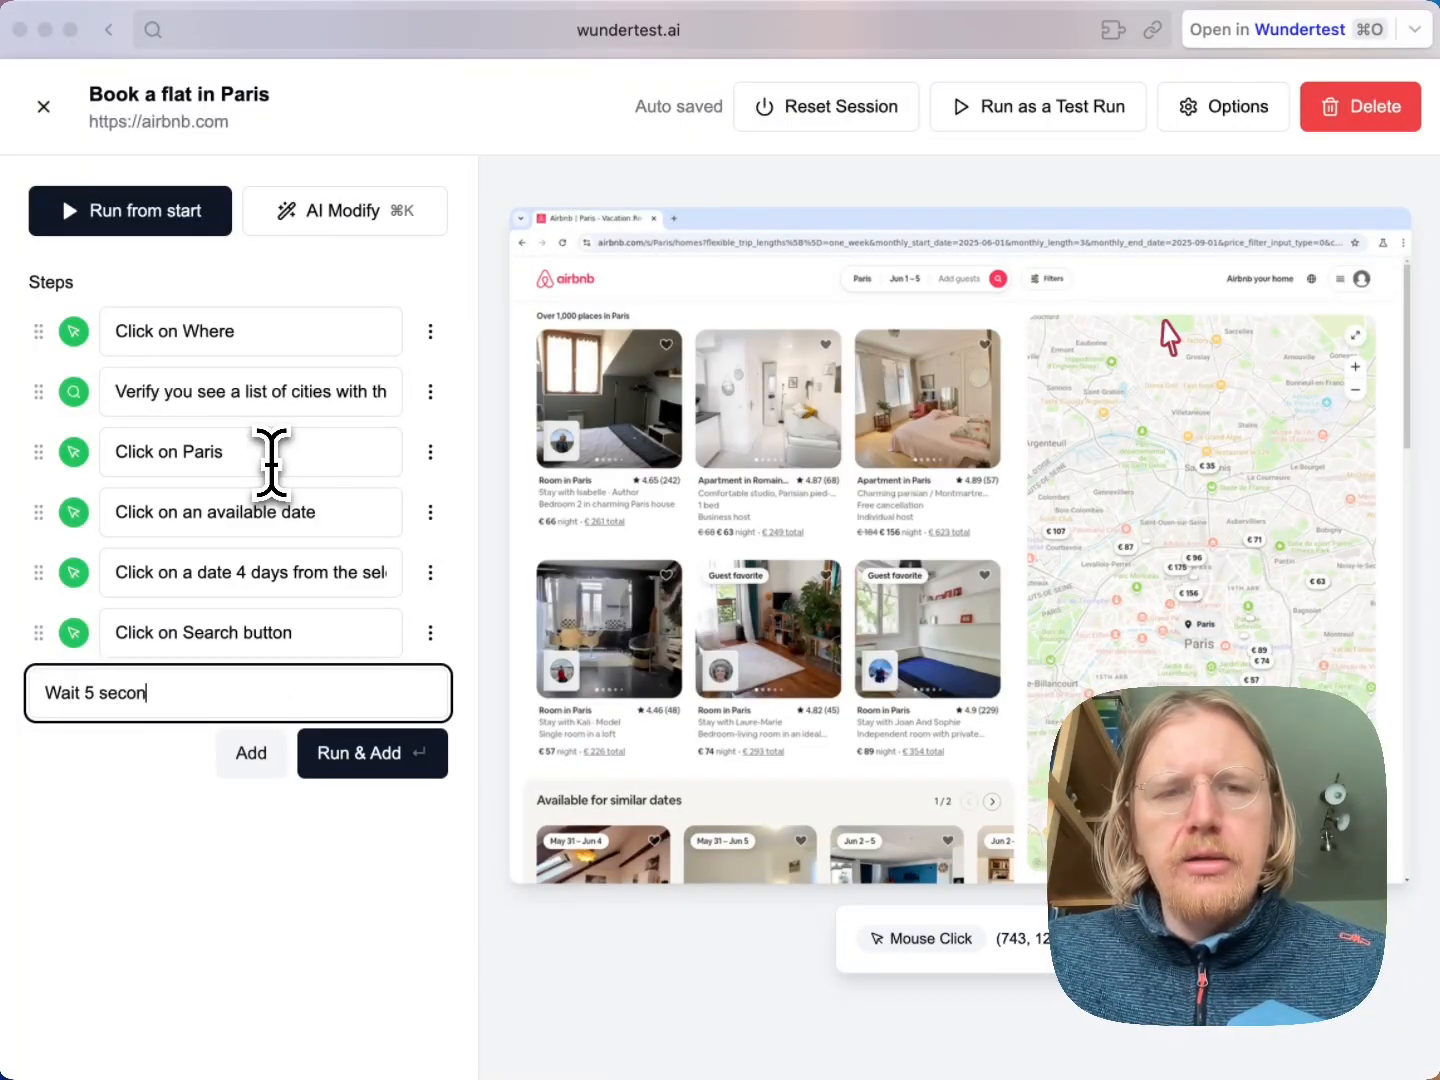
pyautogui.press('Return')
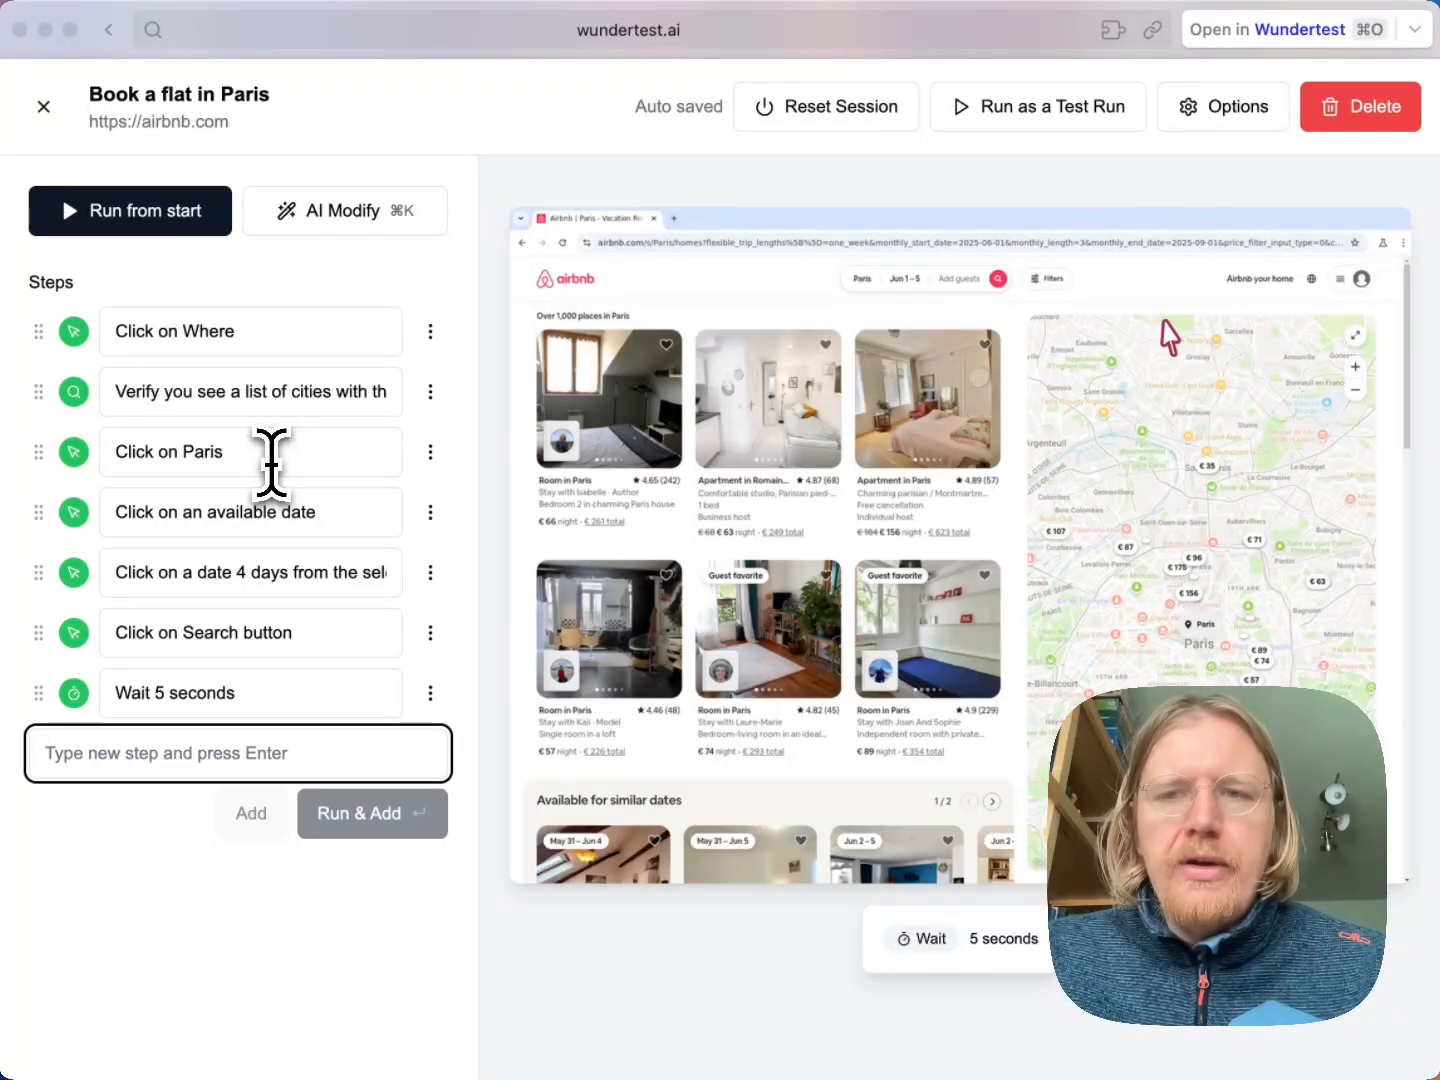
# Run and add the step "Verify you see a list of flats and a map with prices"
pyautogui.write('Verify y')
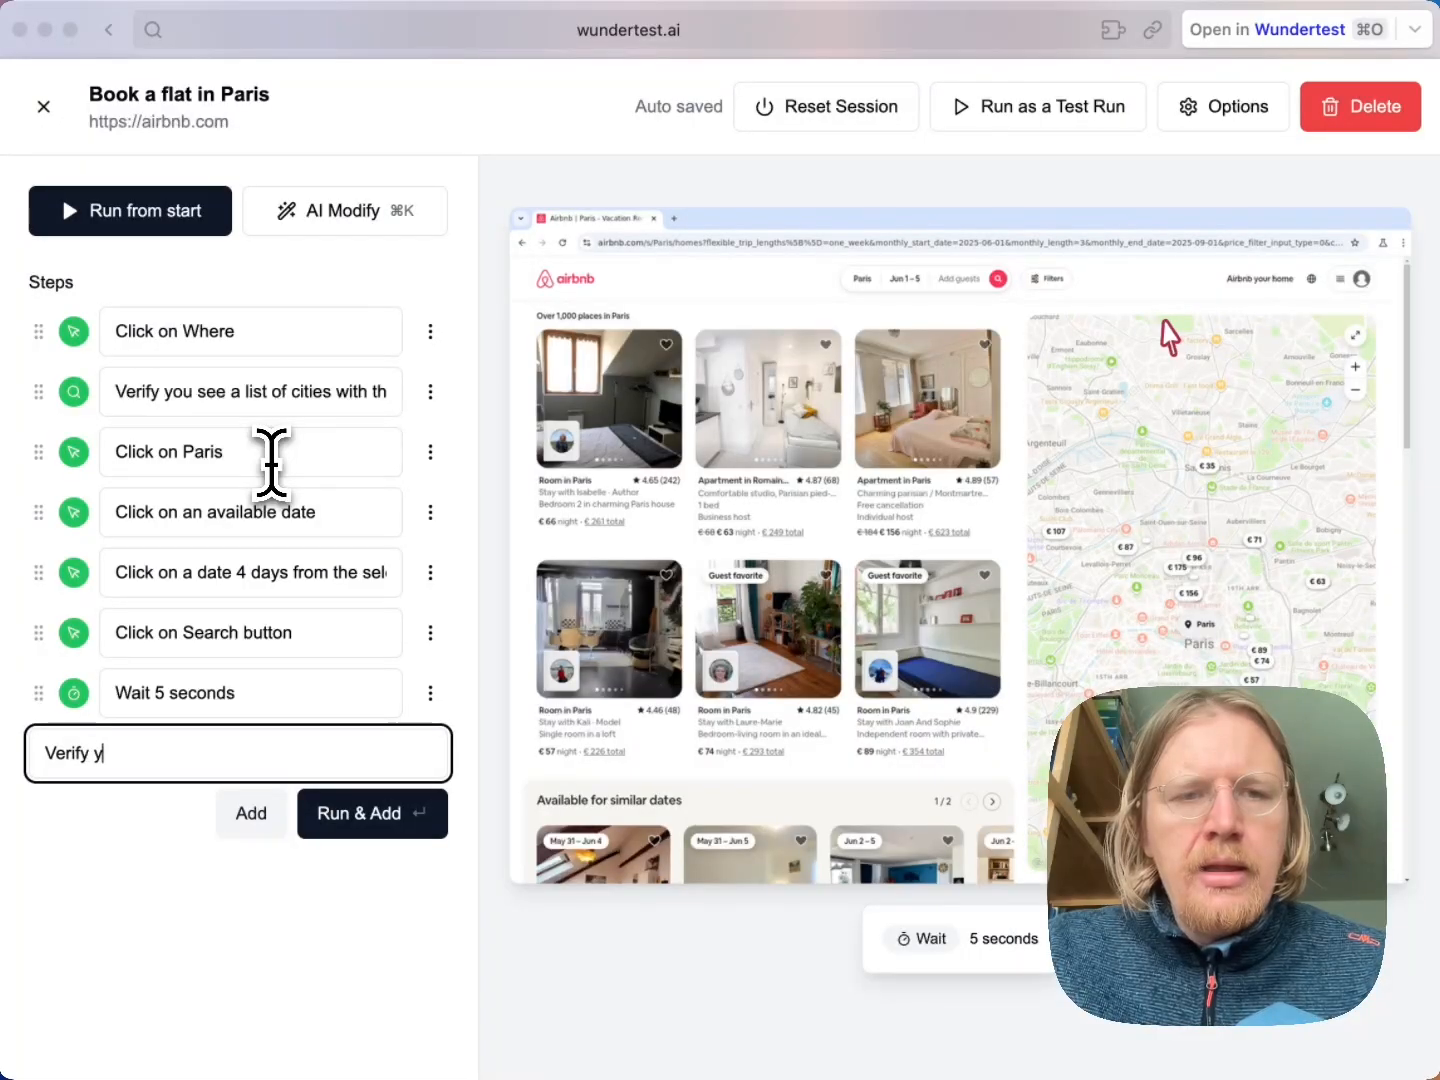
pyautogui.write('ou see a list o')
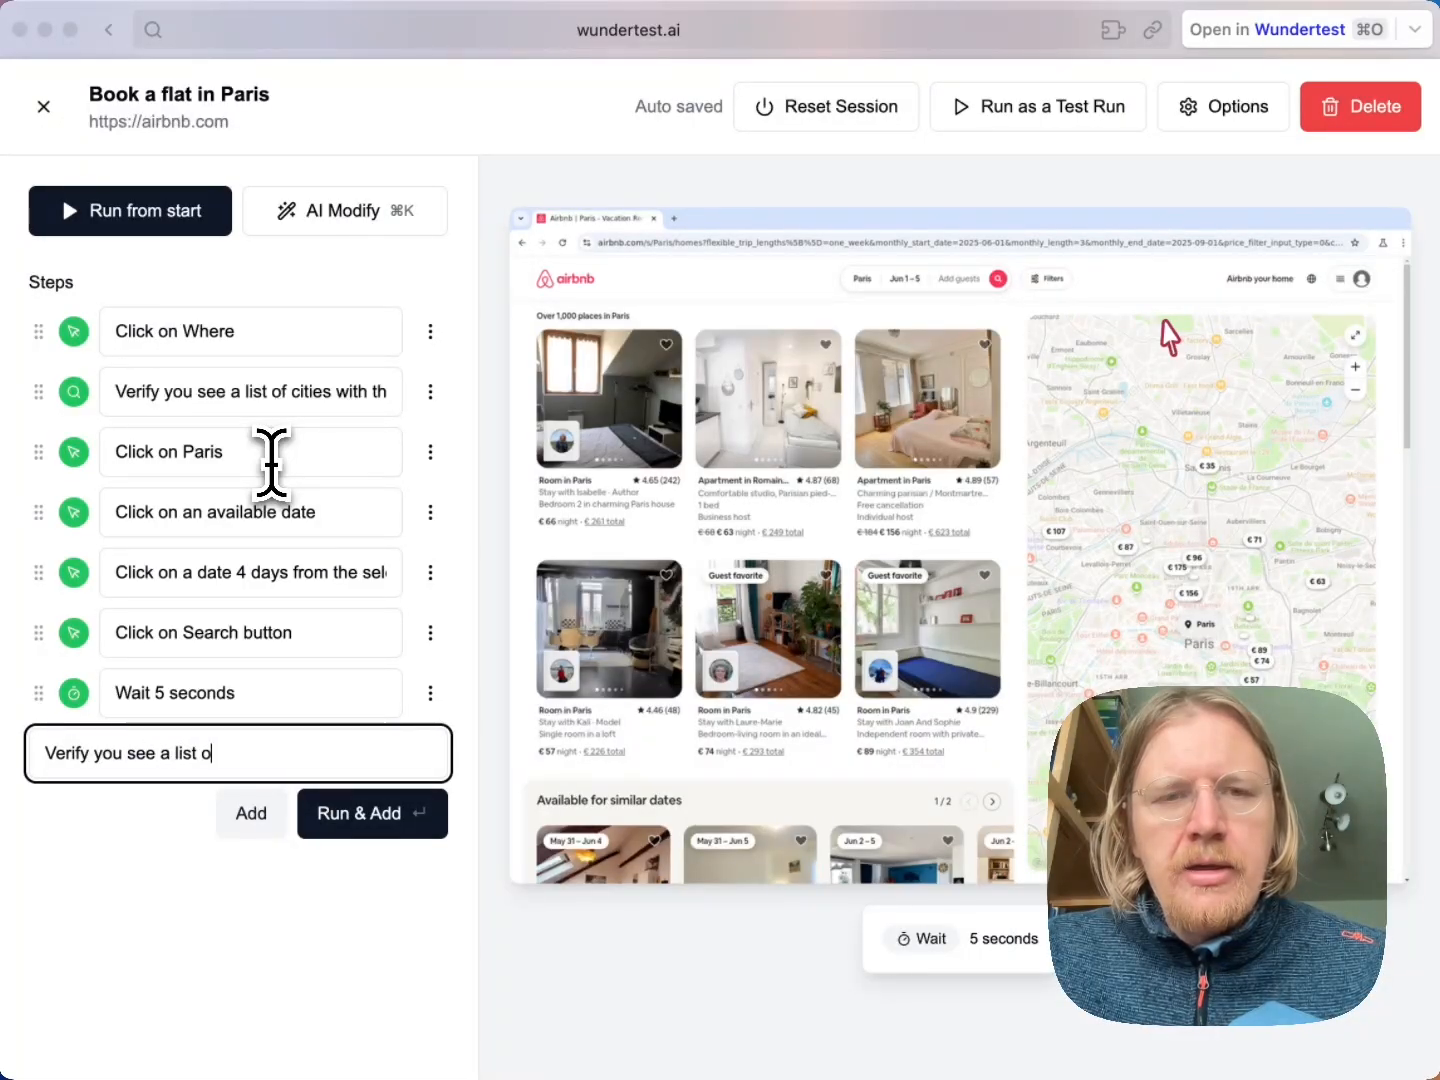
pyautogui.write('f')
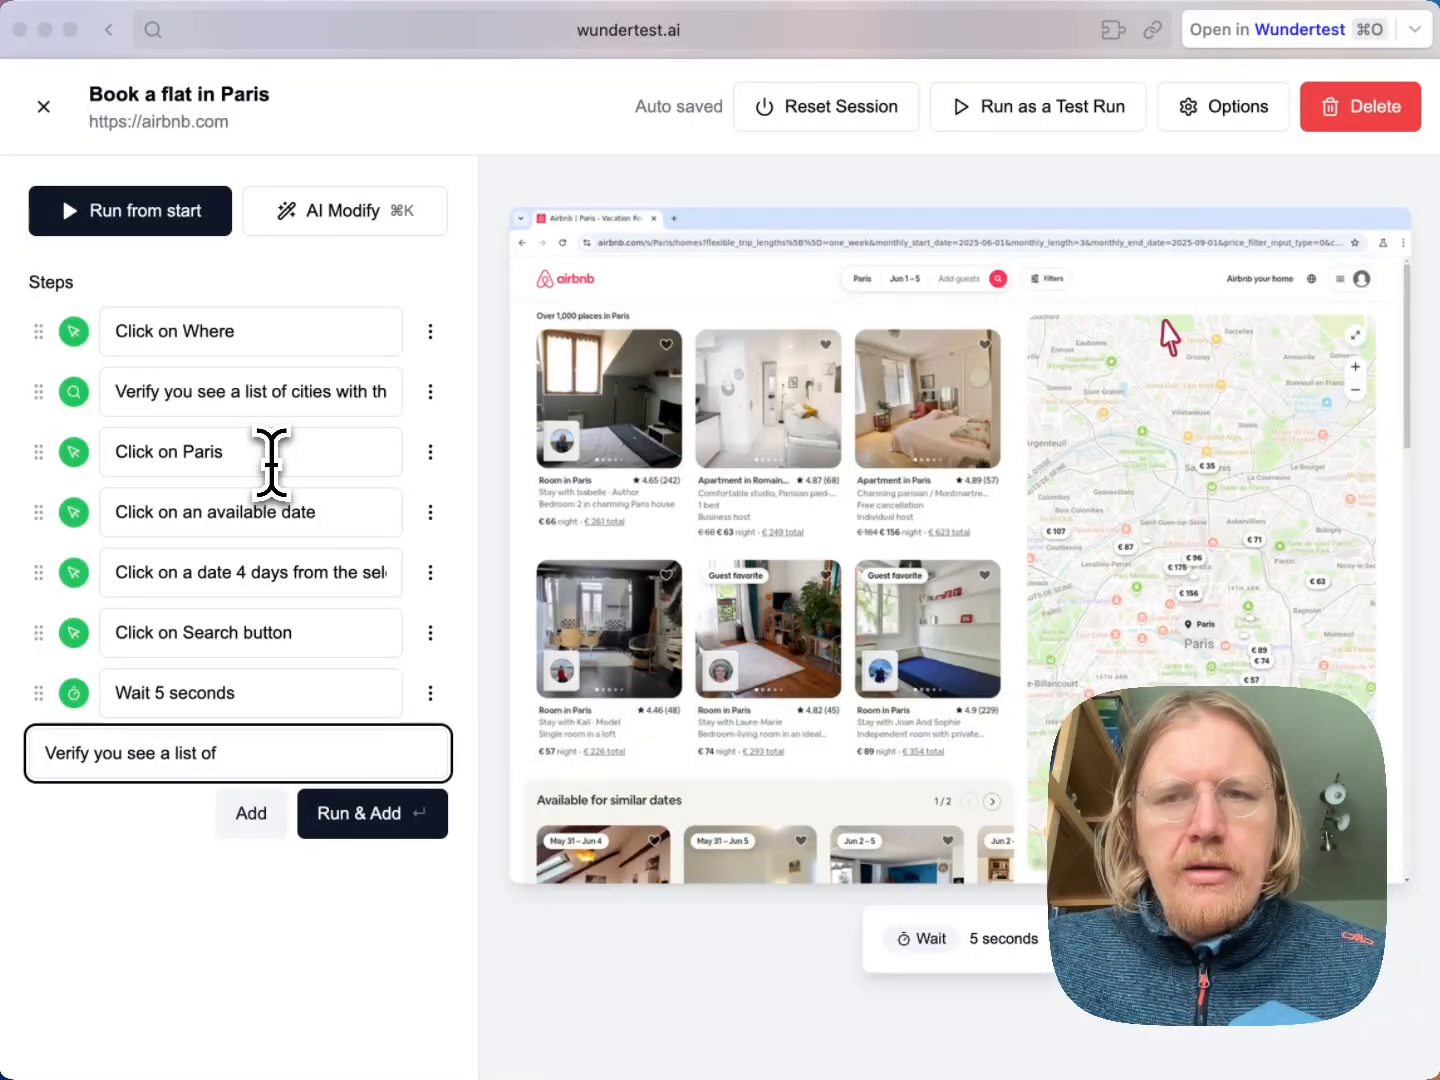
pyautogui.write(' flats and a map wit')
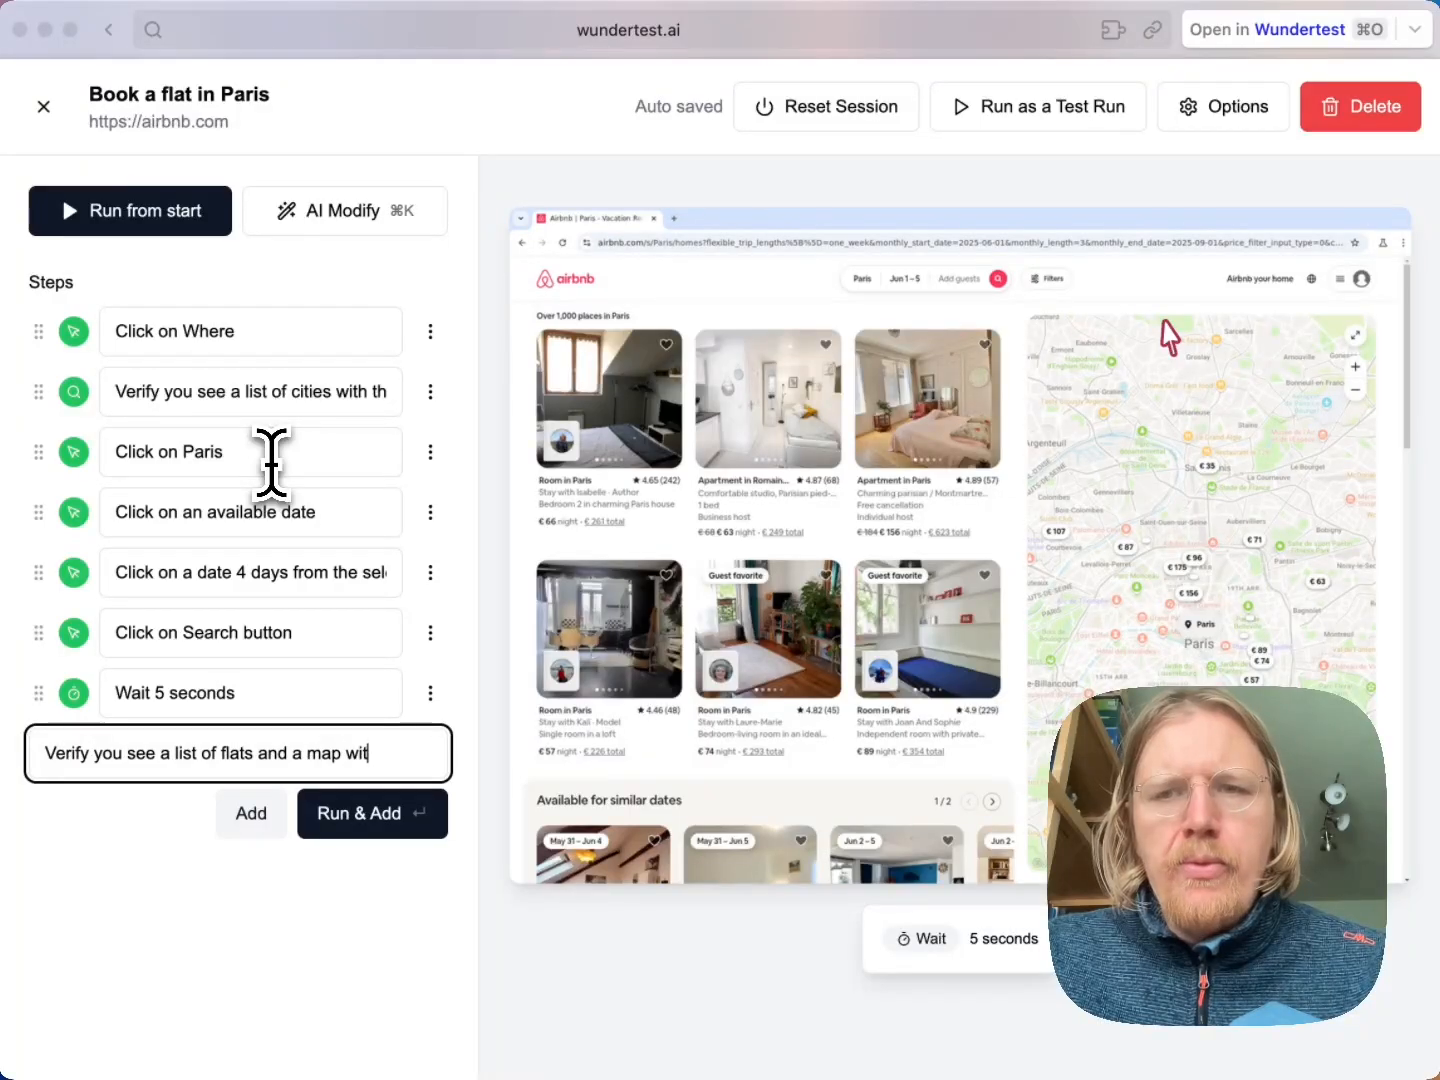
pyautogui.write('h prices')
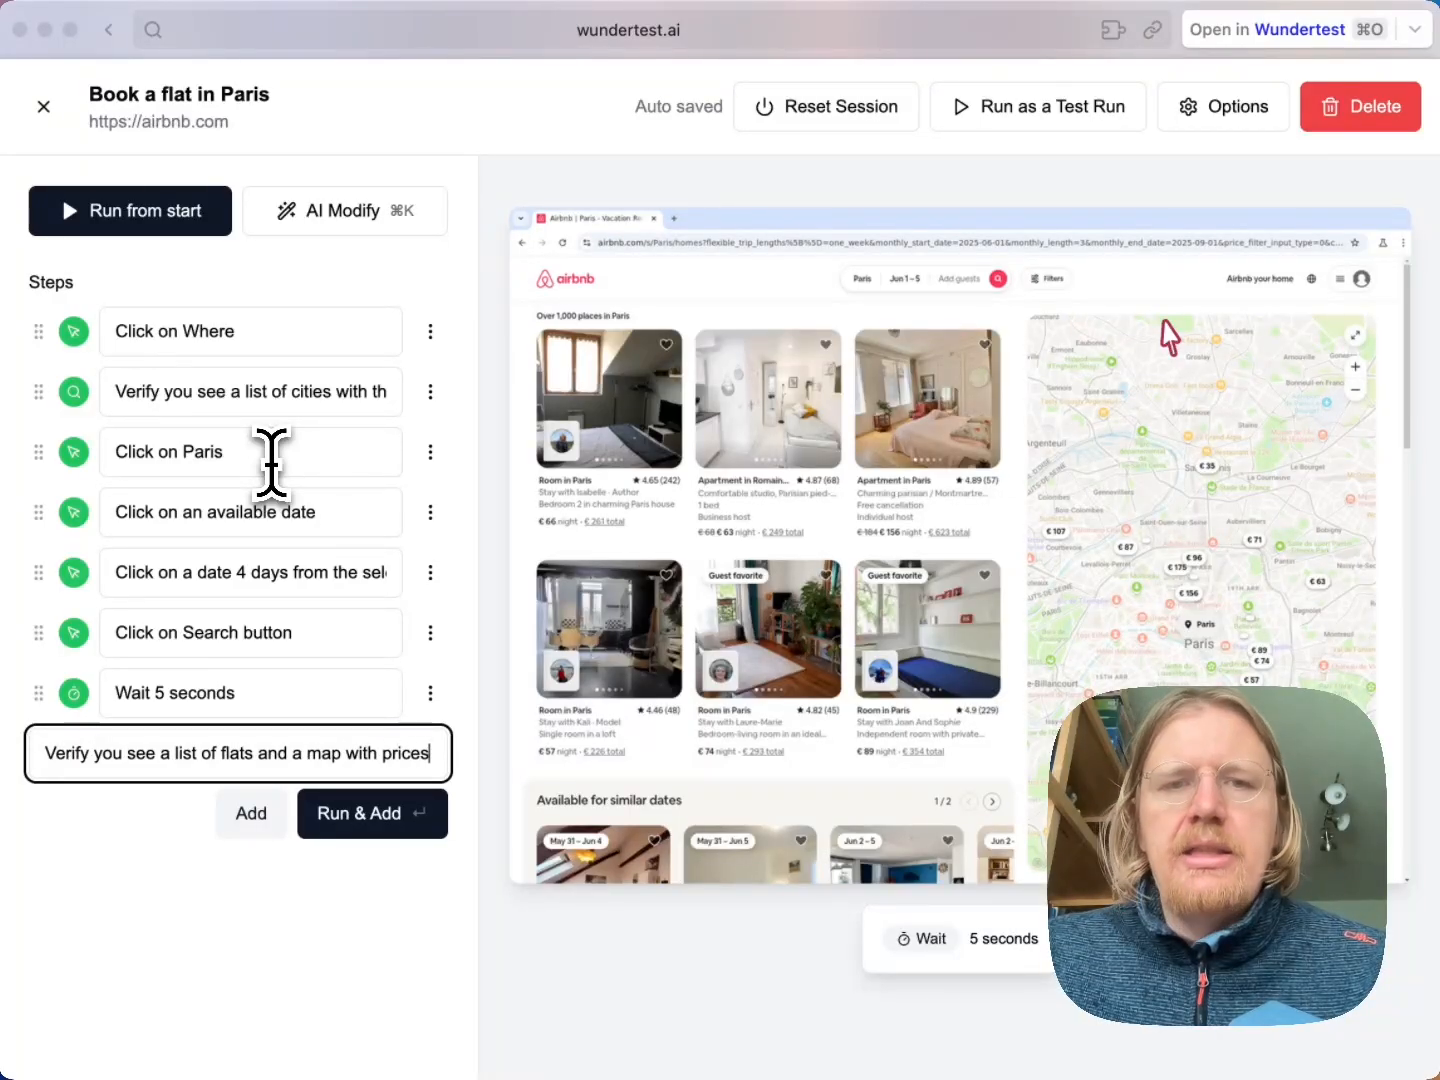
pyautogui.press('Return')
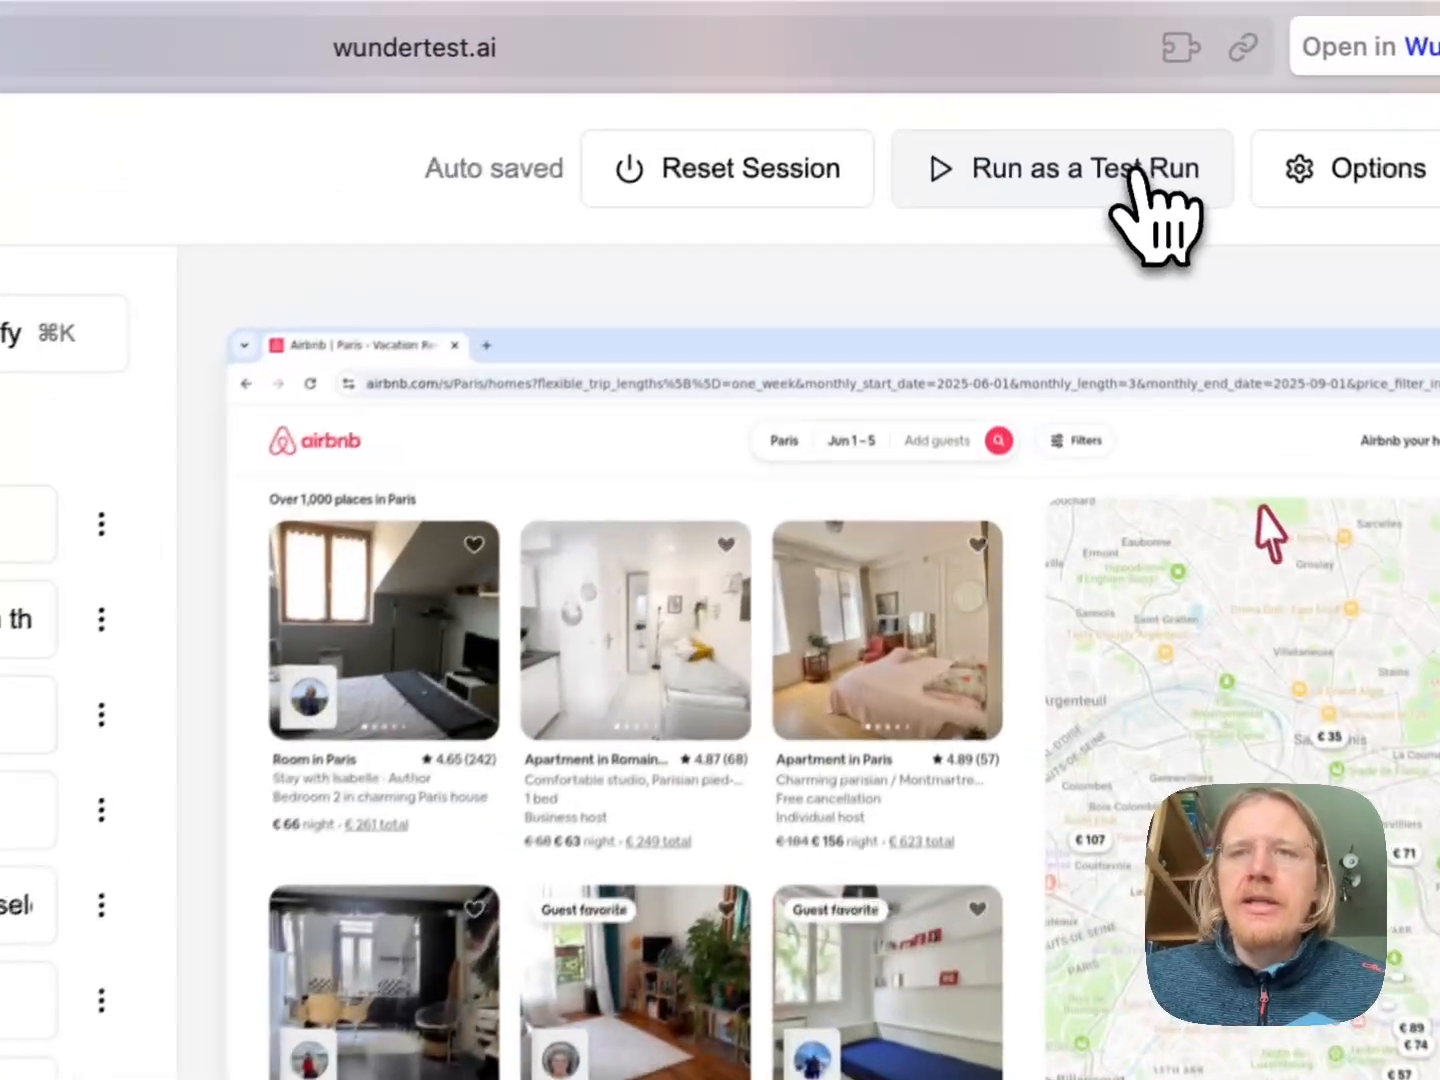
# Start the Paris test case as a test run and go to the overview of all test runs
pyautogui.click(1083, 108)
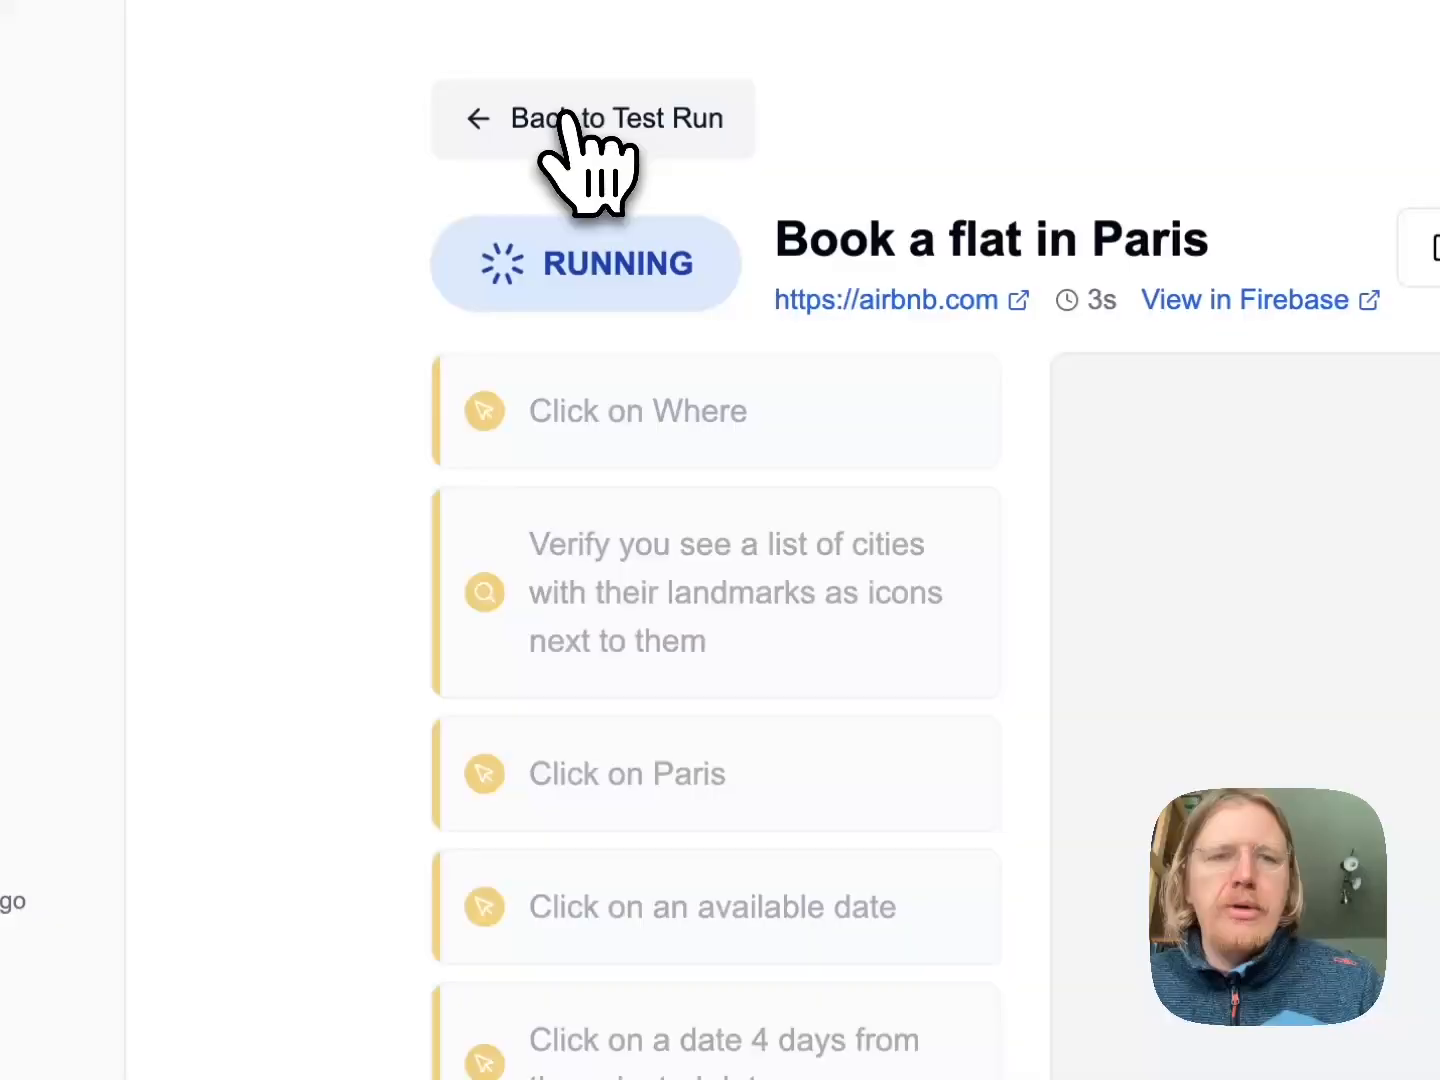
pyautogui.click(566, 118)
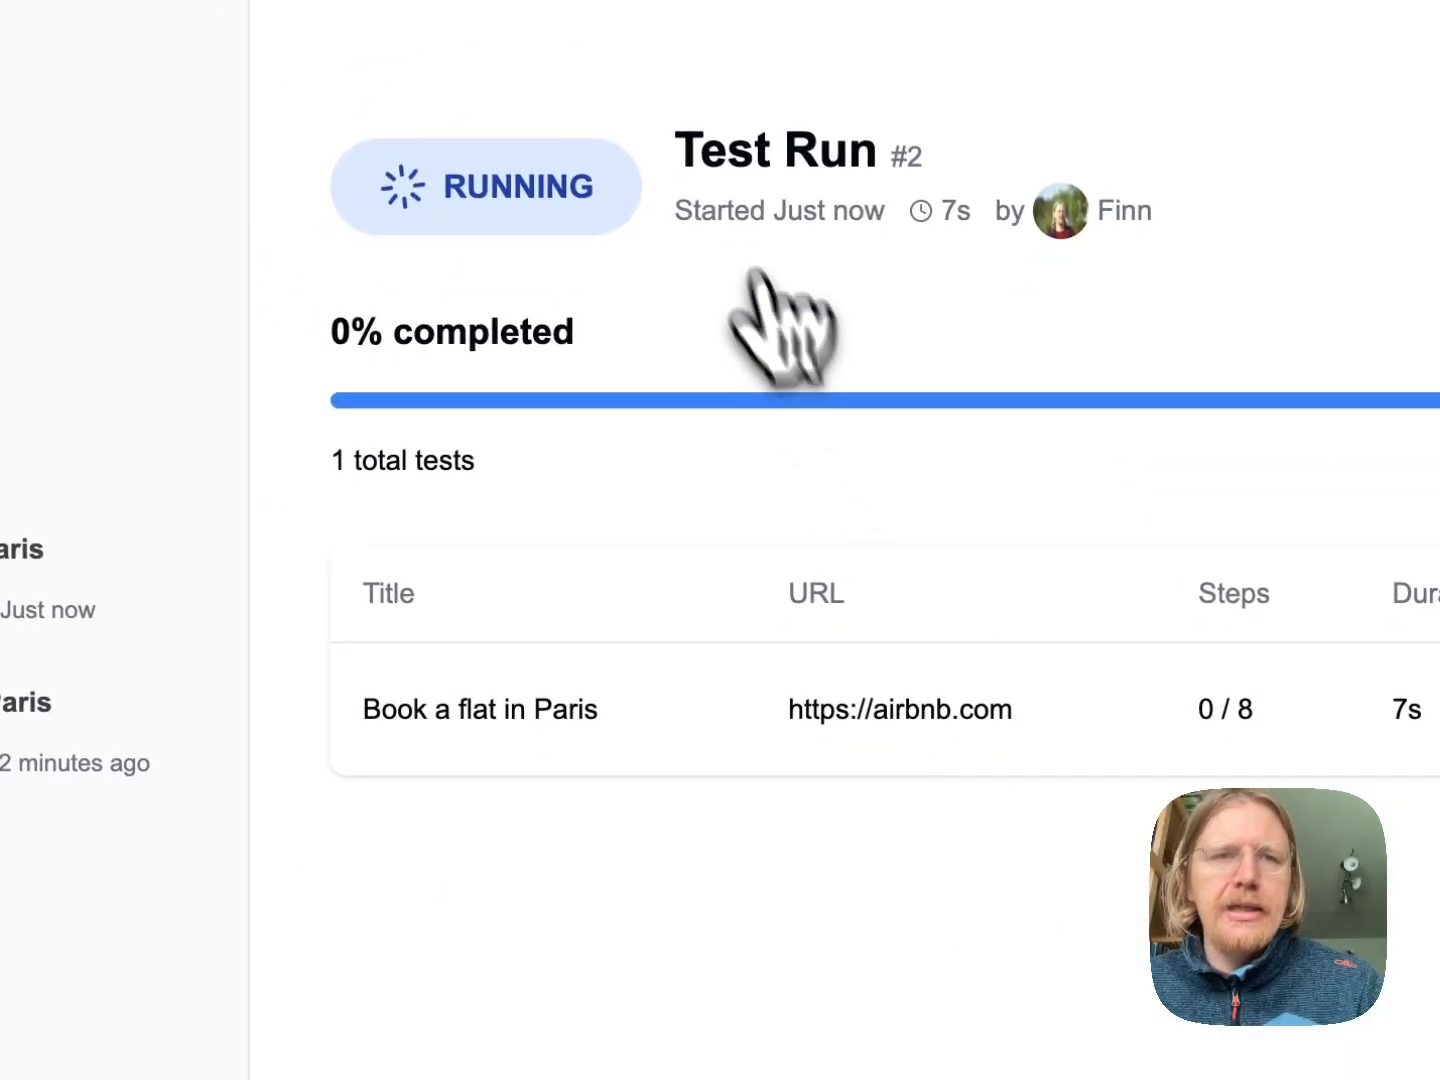
pyautogui.click(221, 229)
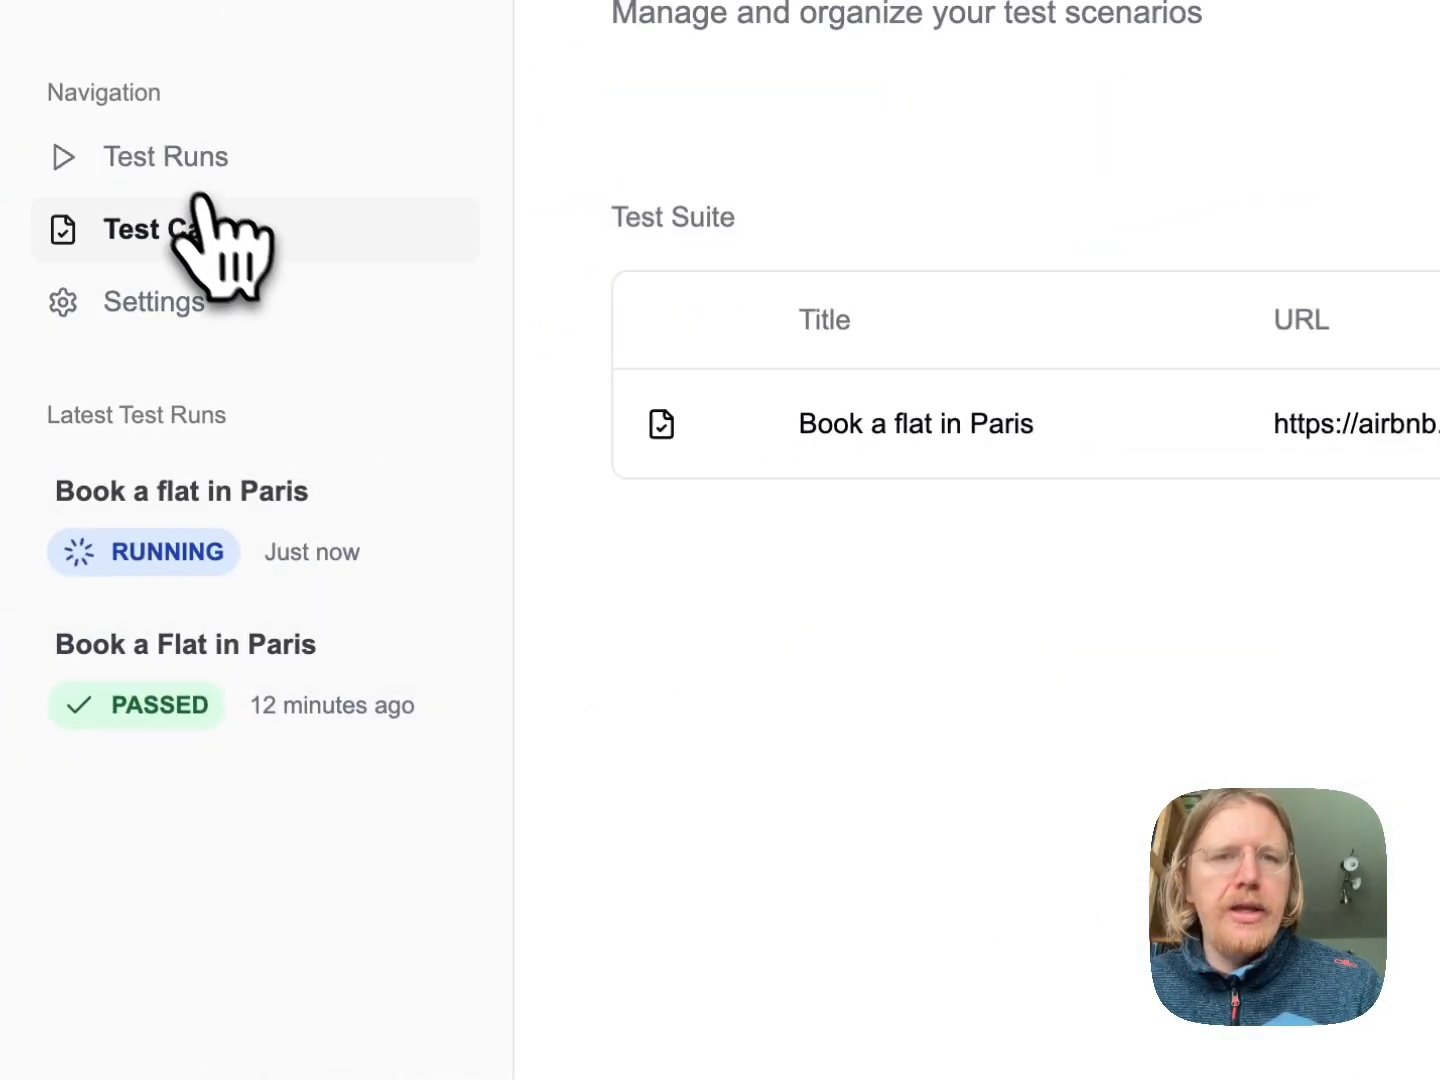
pyautogui.click(186, 166)
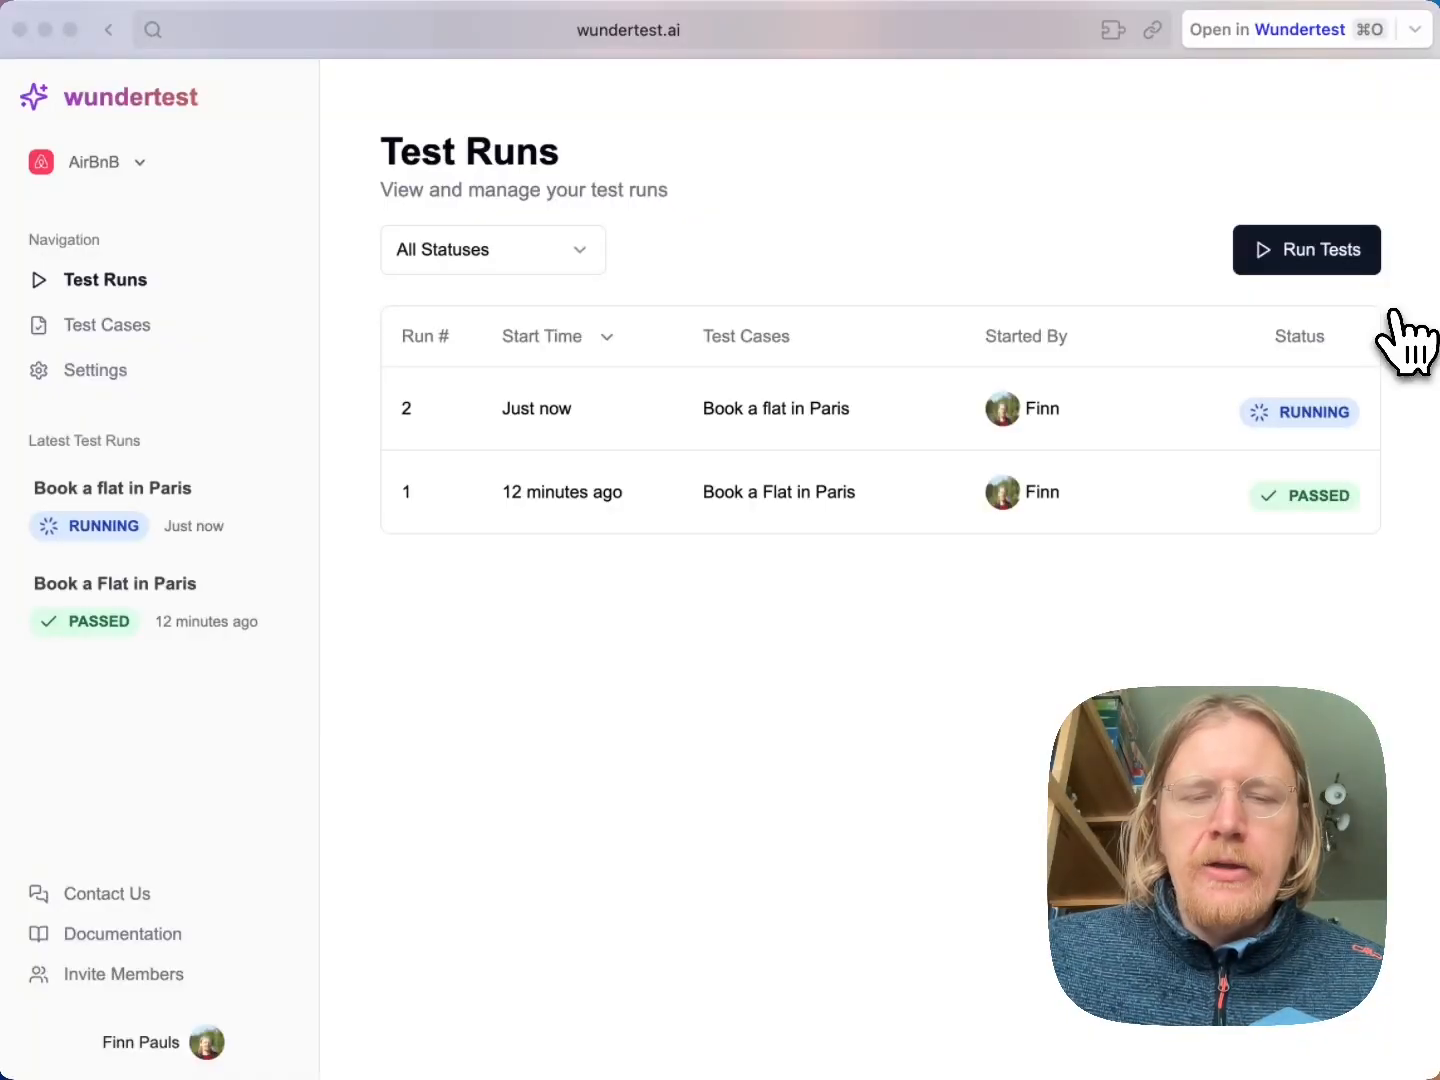
# Open "Book a flat in Paris" in test run #2 and follow the progress of its steps
pyautogui.click(1031, 410)
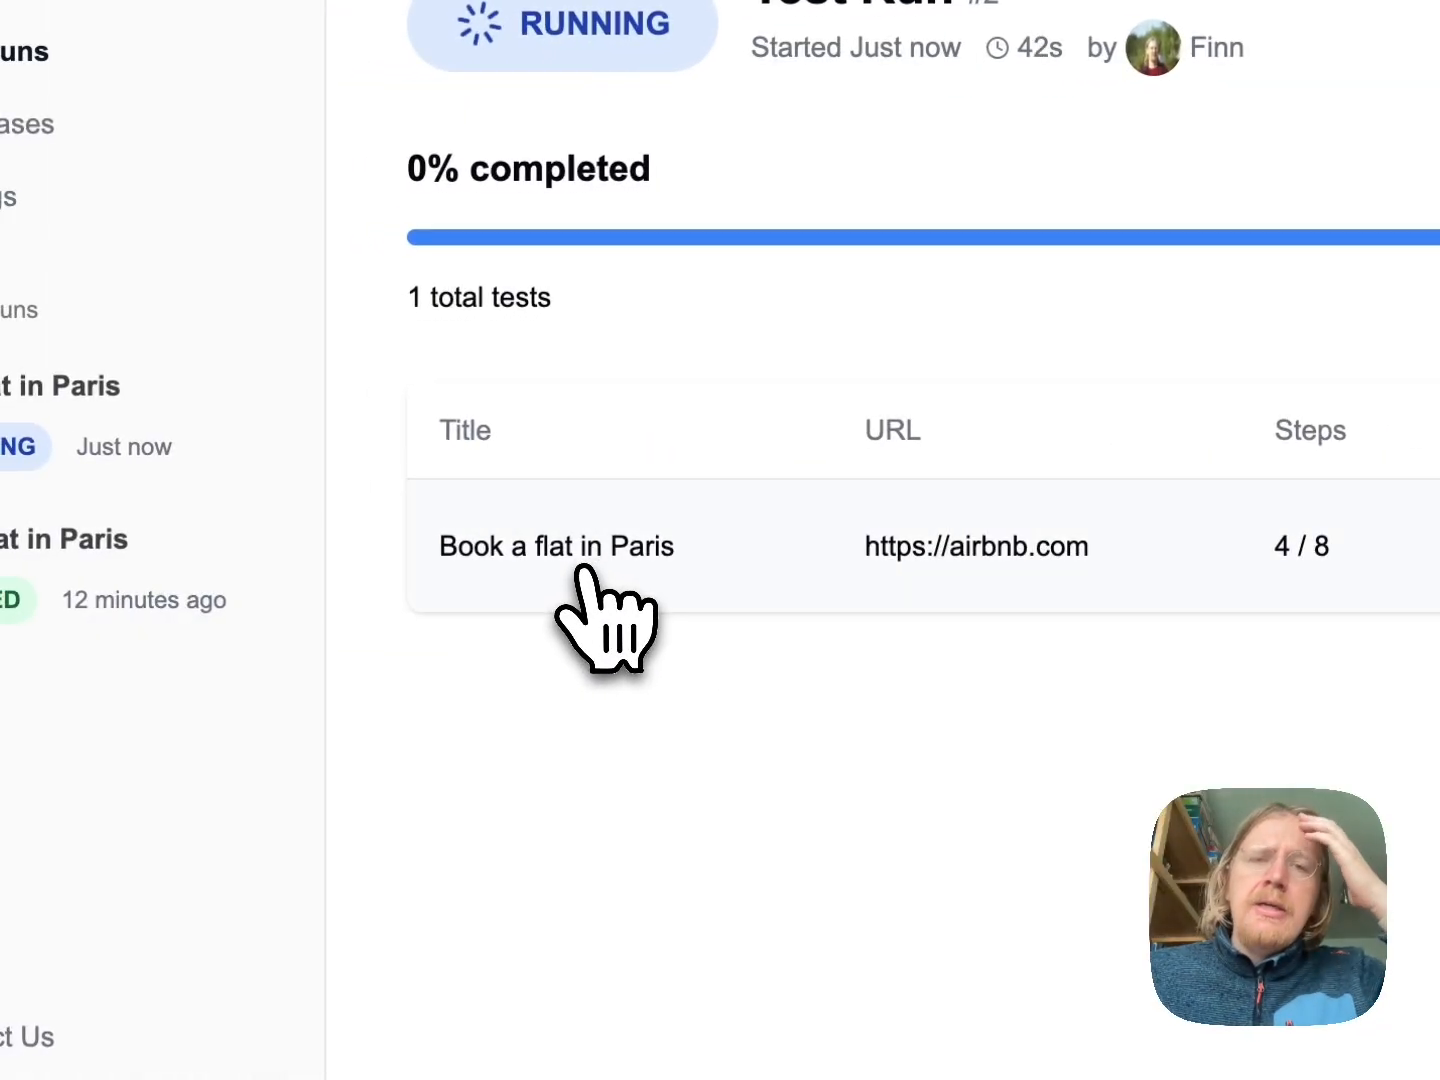
pyautogui.click(581, 568)
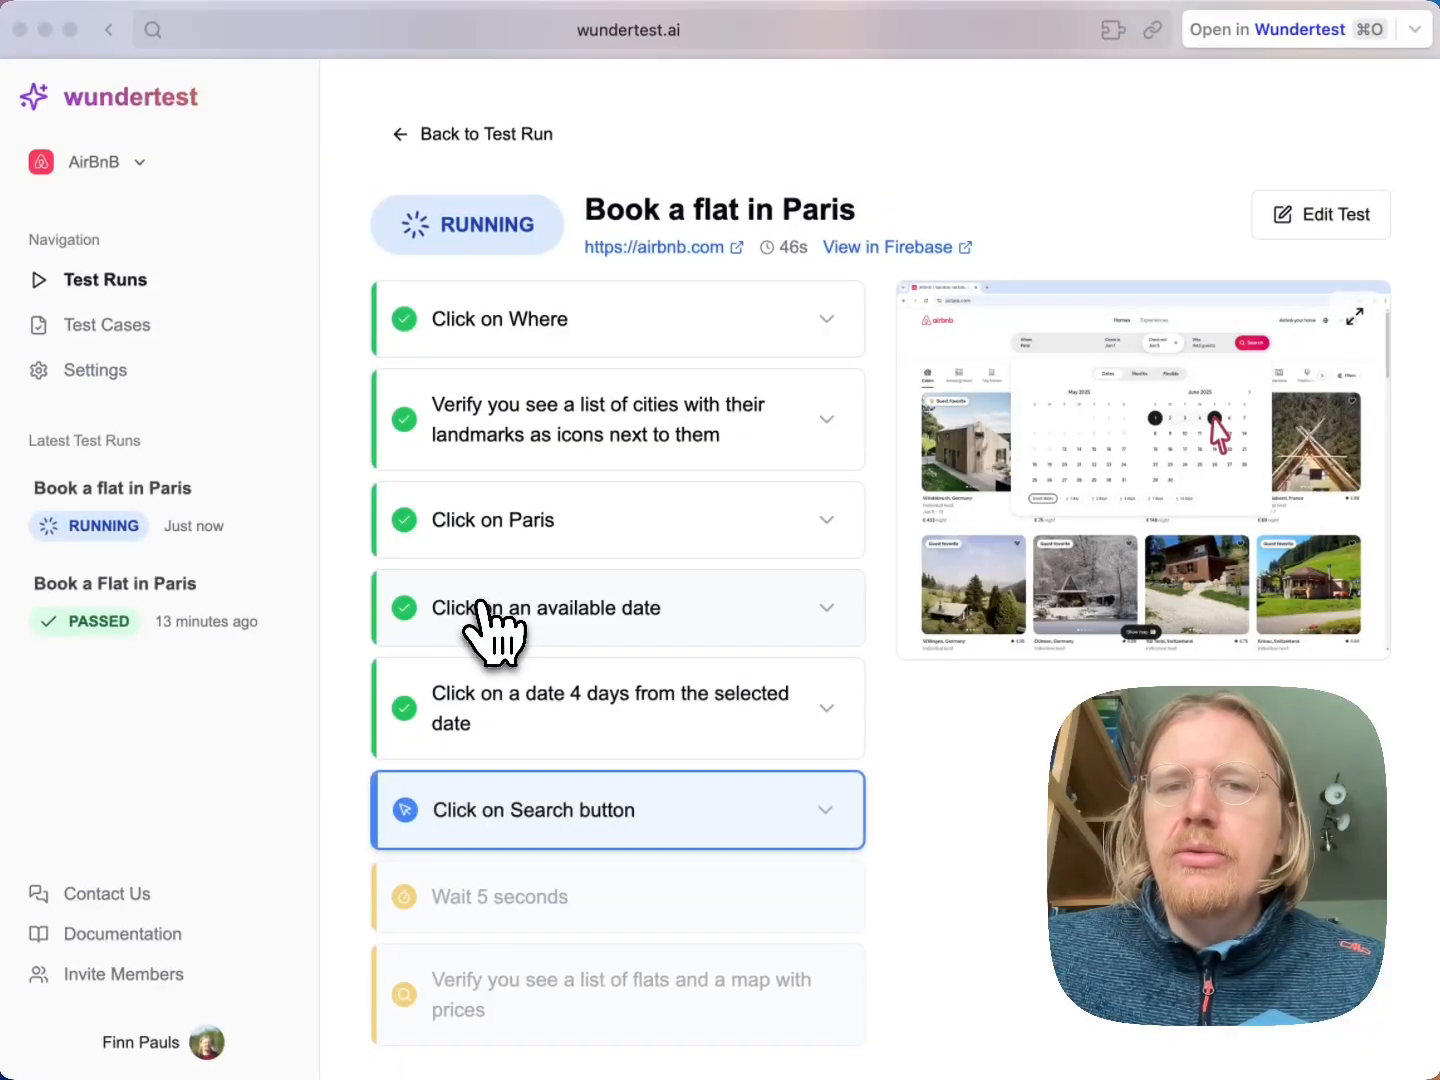
pyautogui.scroll(-1, 861, 675)
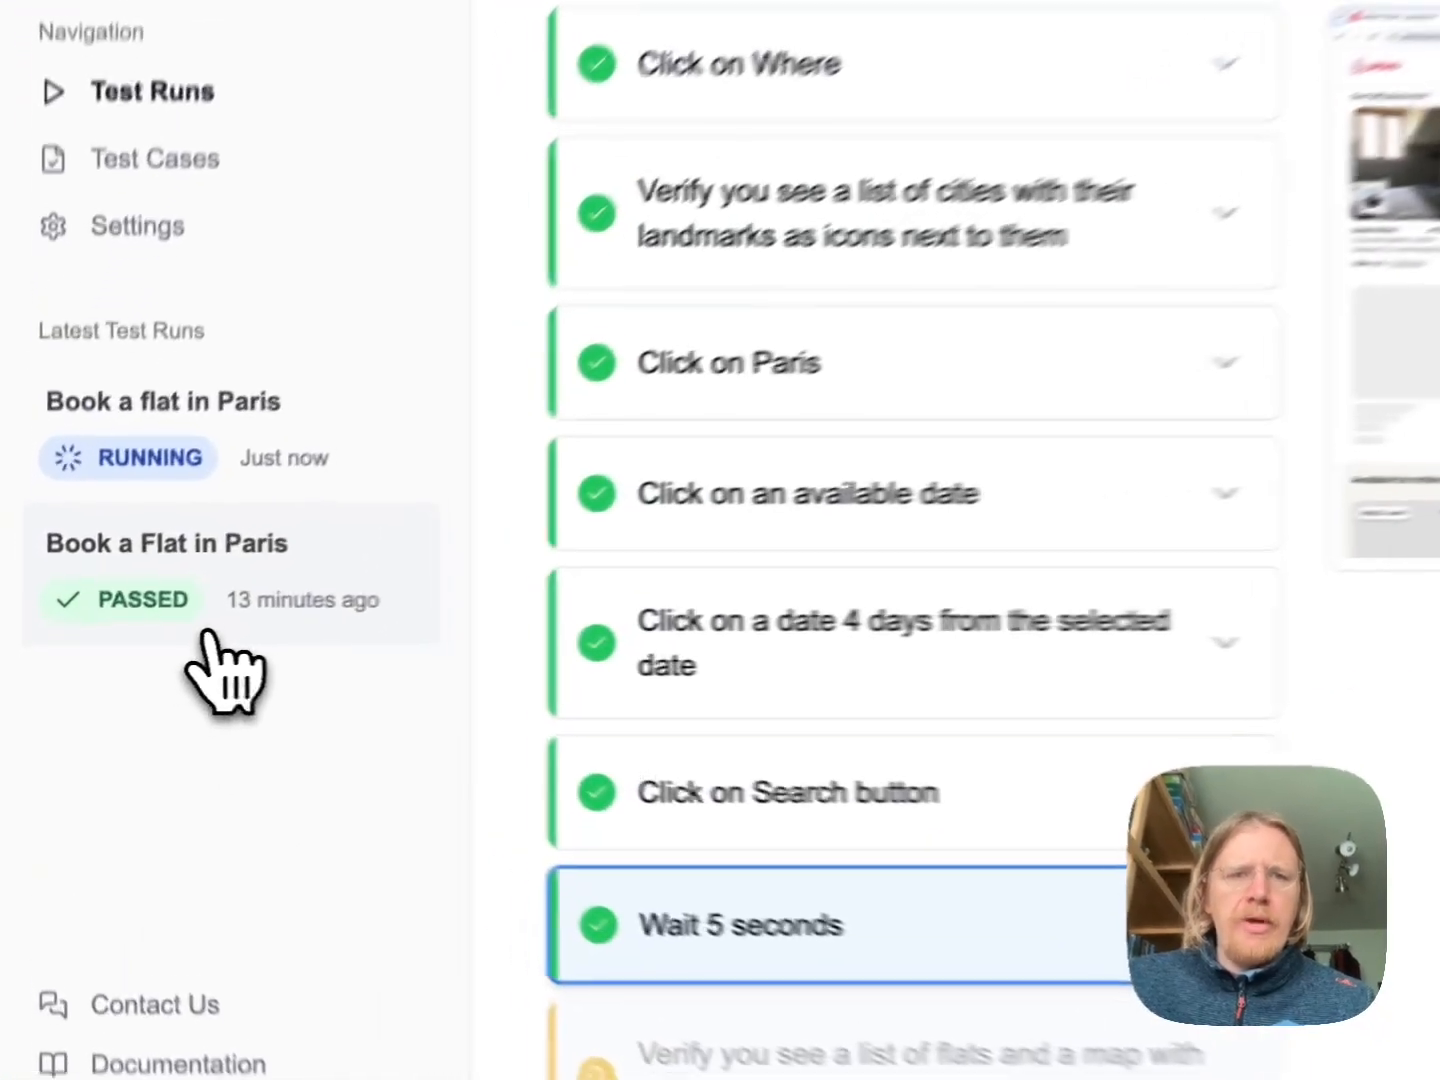
# Open "Book a Flat in Paris" in the earlier test run #1 and review its executed steps
pyautogui.click(210, 635)
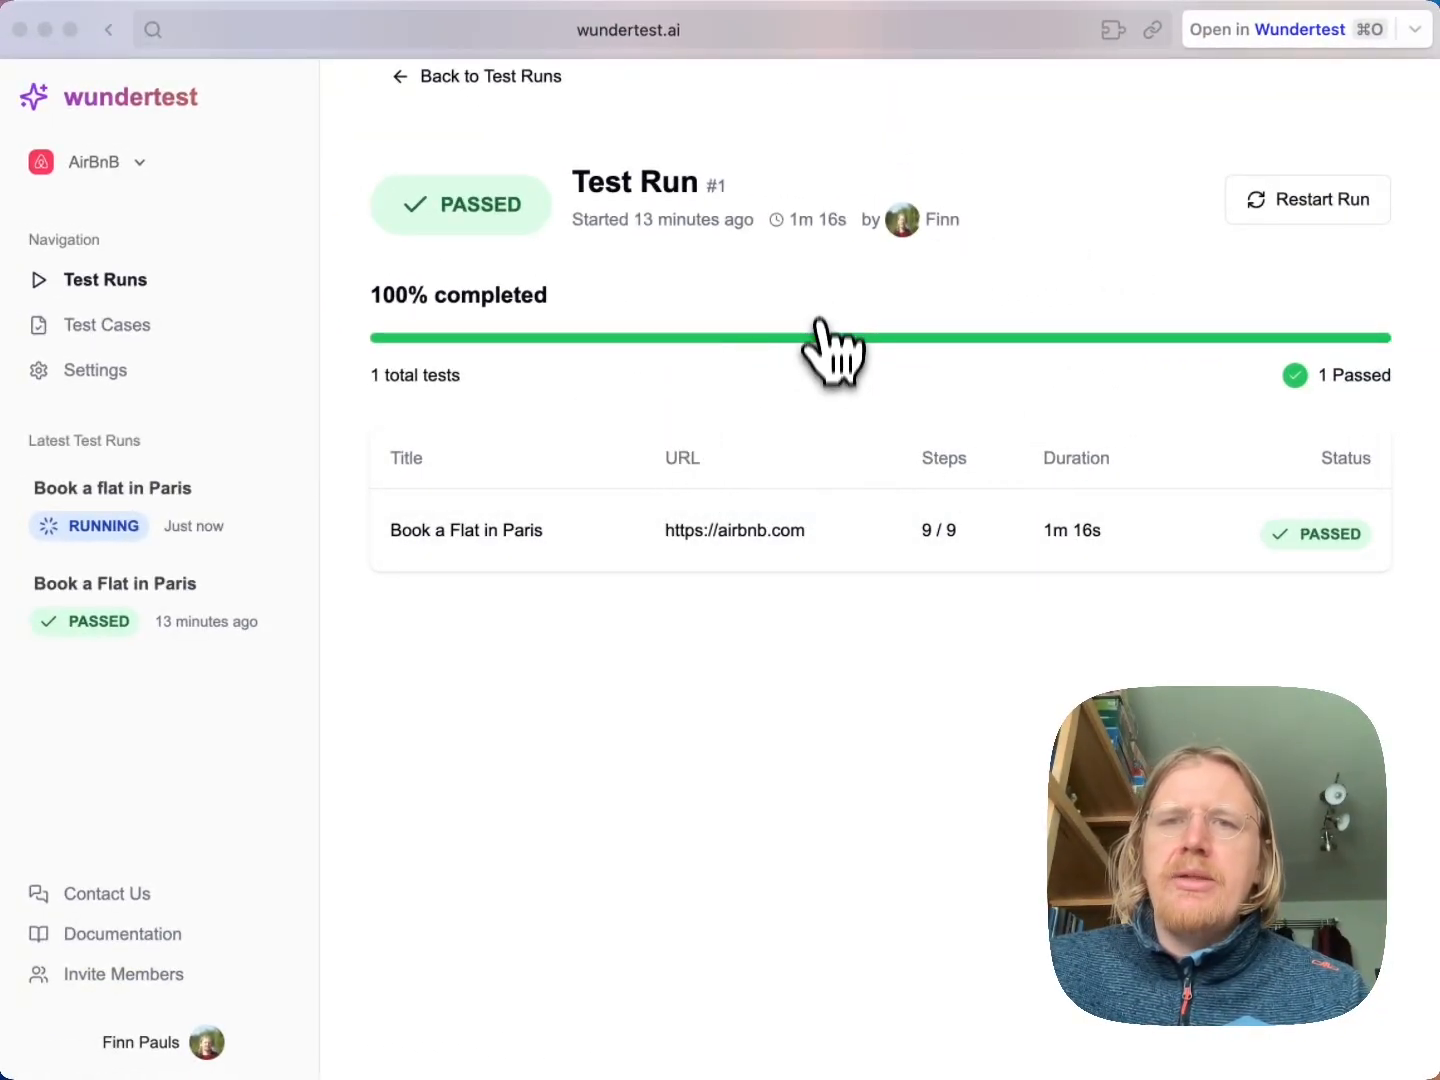
pyautogui.click(706, 555)
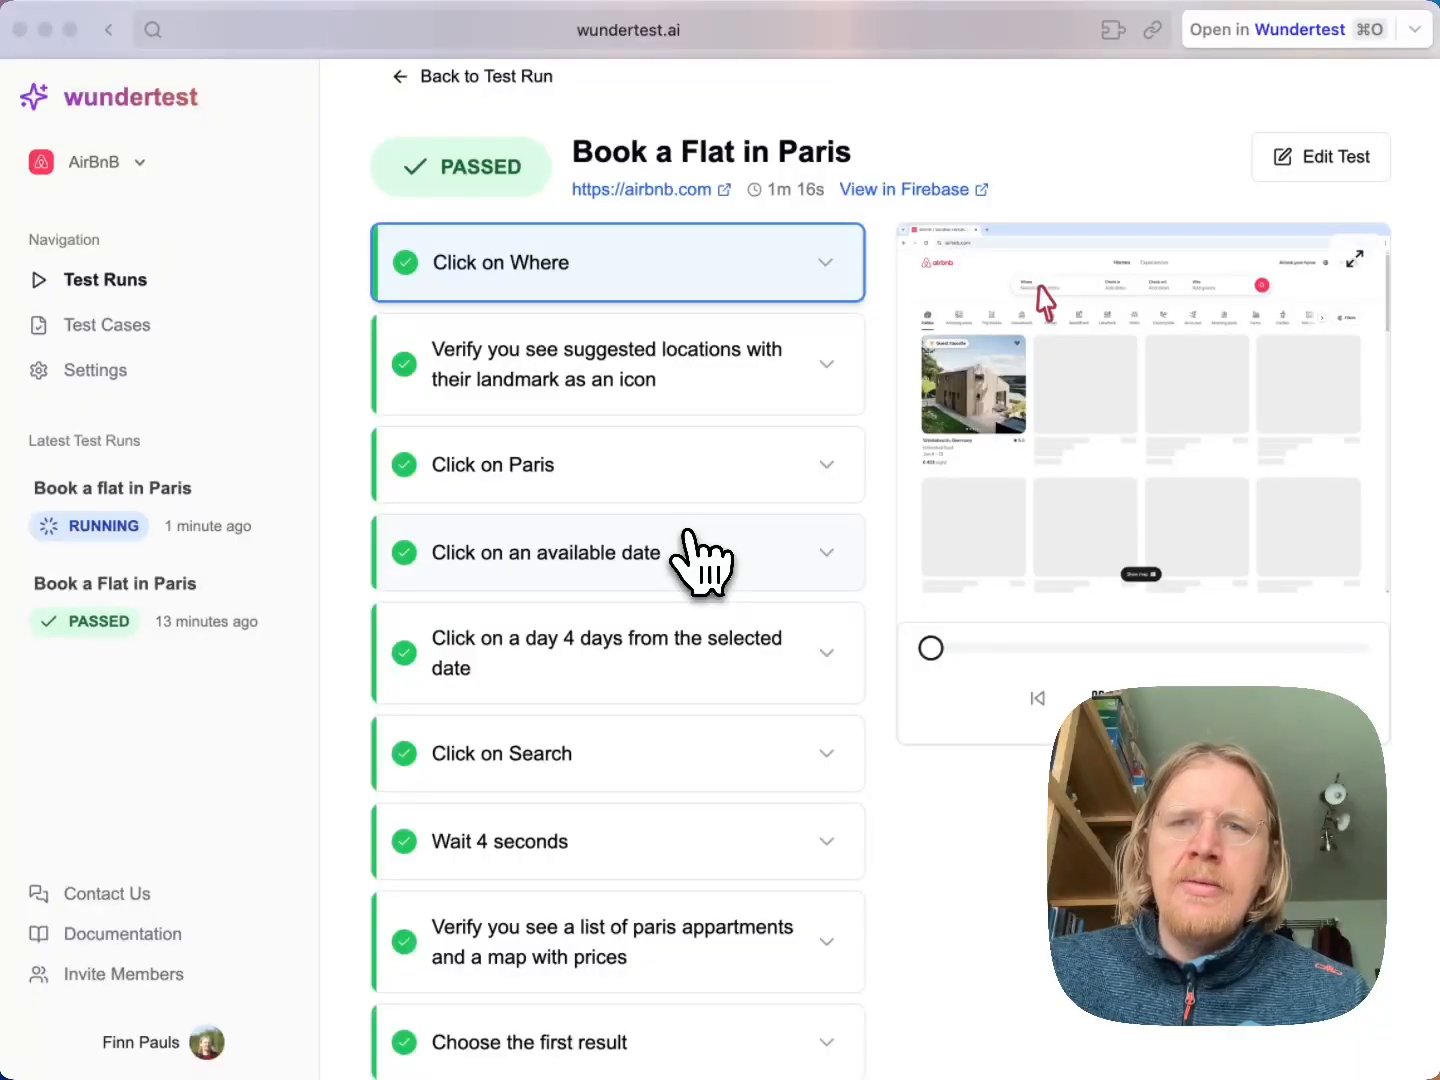
pyautogui.scroll(-1, 803, 755)
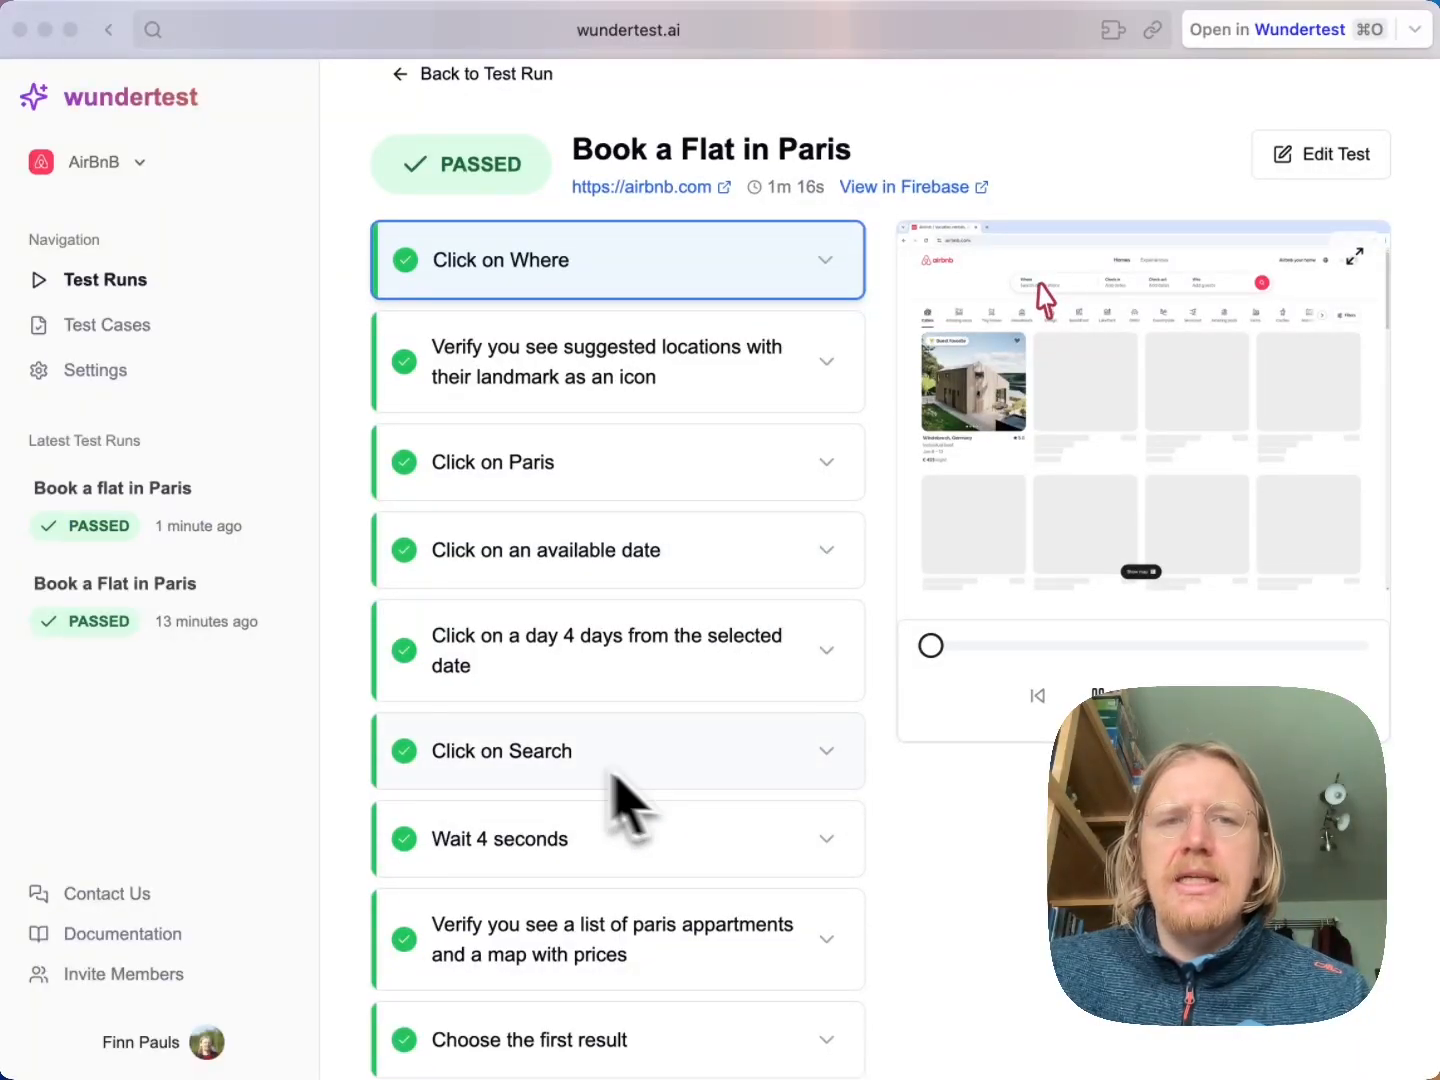
# View the summary of the latest test run and return to the list of test cases
pyautogui.click(148, 532)
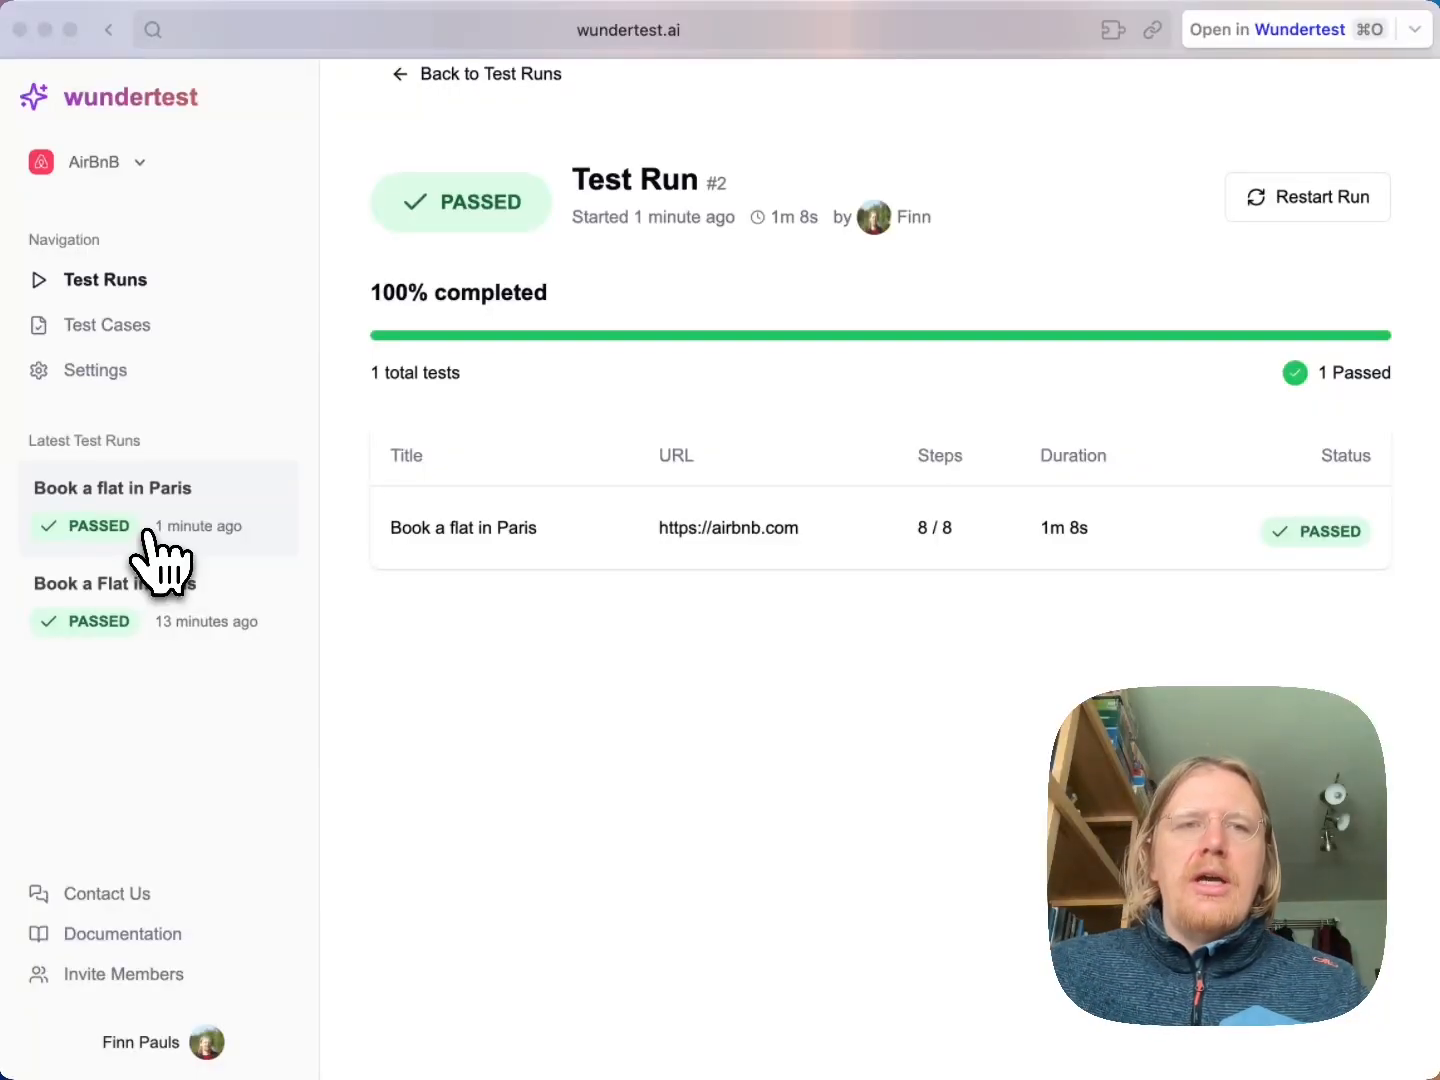
pyautogui.click(108, 330)
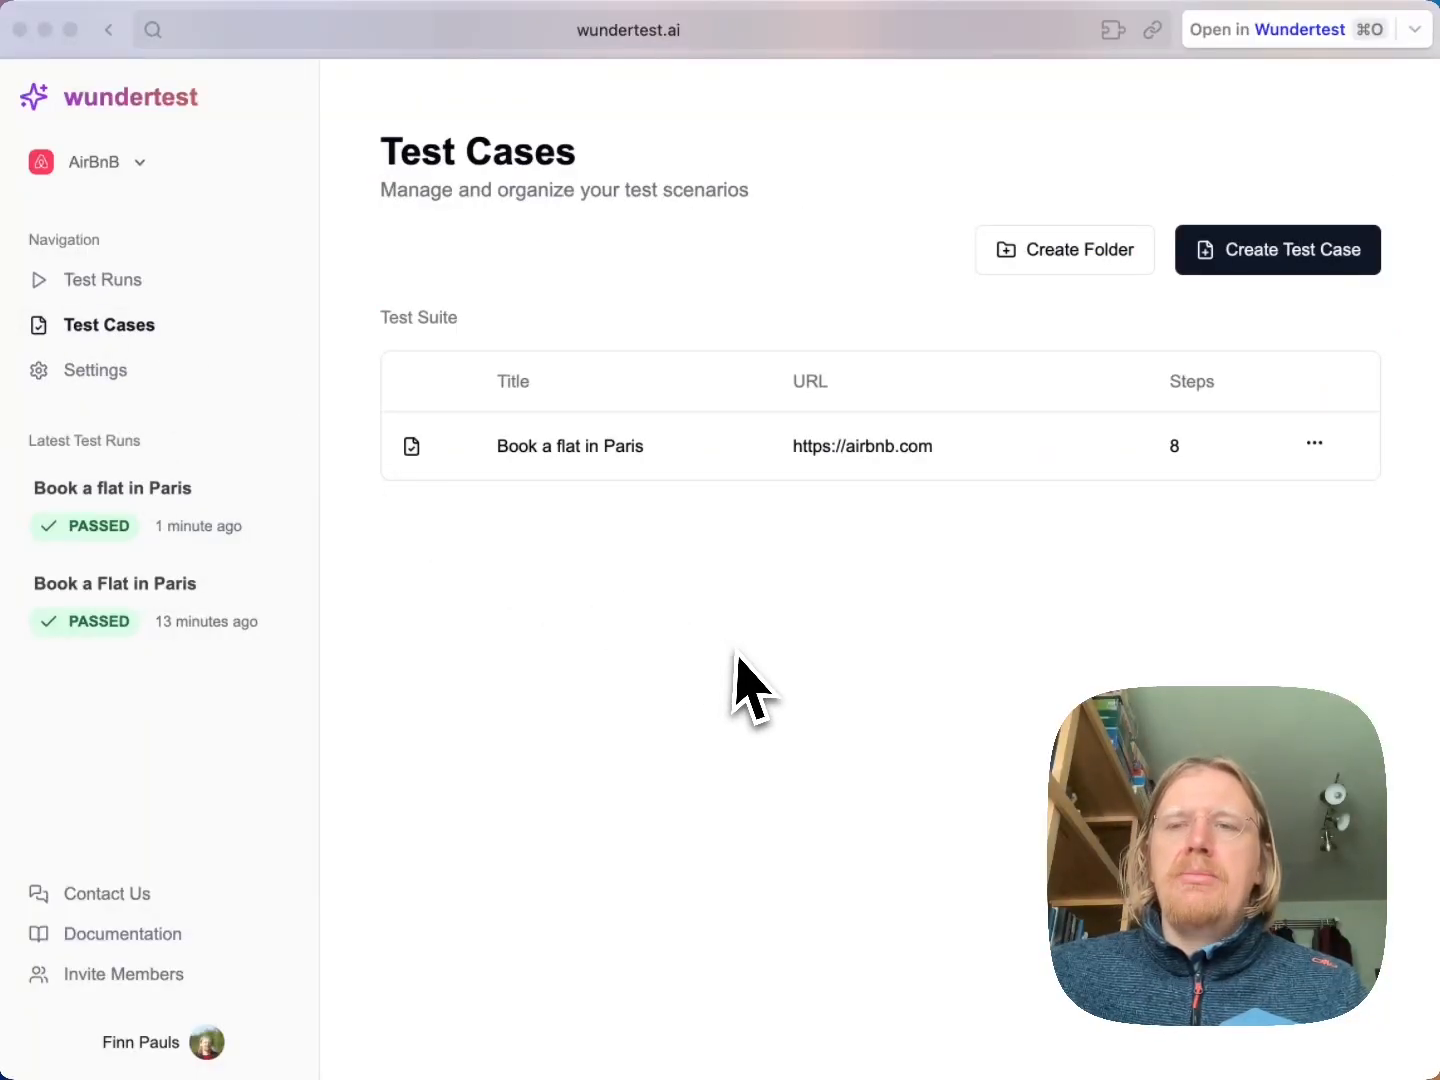